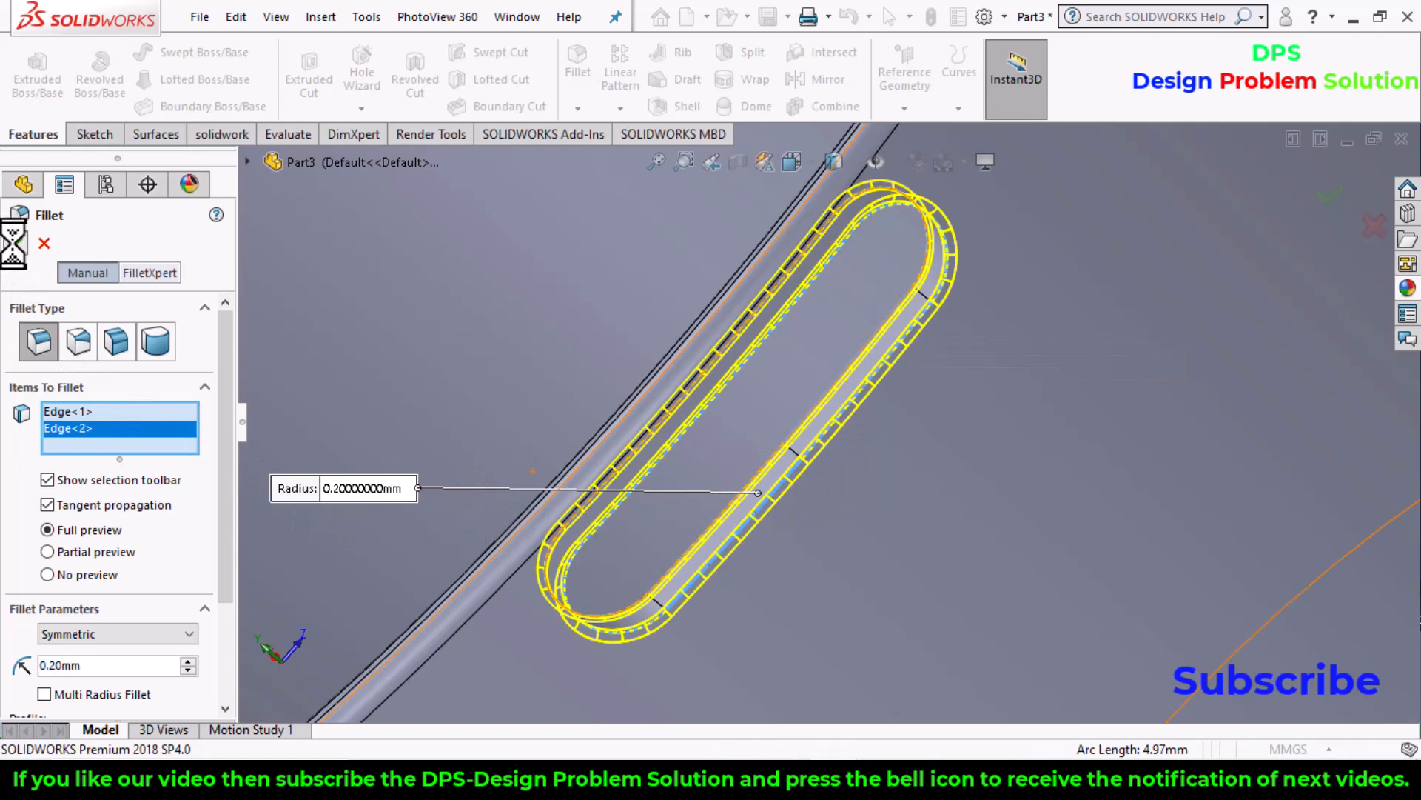
Step: Orient the view normal to the Front Plane and start a new sketch on it
{"action": "scroll", "coordinate": [472, 482], "scroll_direction": "down", "scroll_amount": 1}
{"action": "scroll", "coordinate": [476, 489], "scroll_direction": "up", "scroll_amount": 10}
{"action": "middle_click_drag", "start_coordinate": [562, 483], "coordinate": [651, 386]}
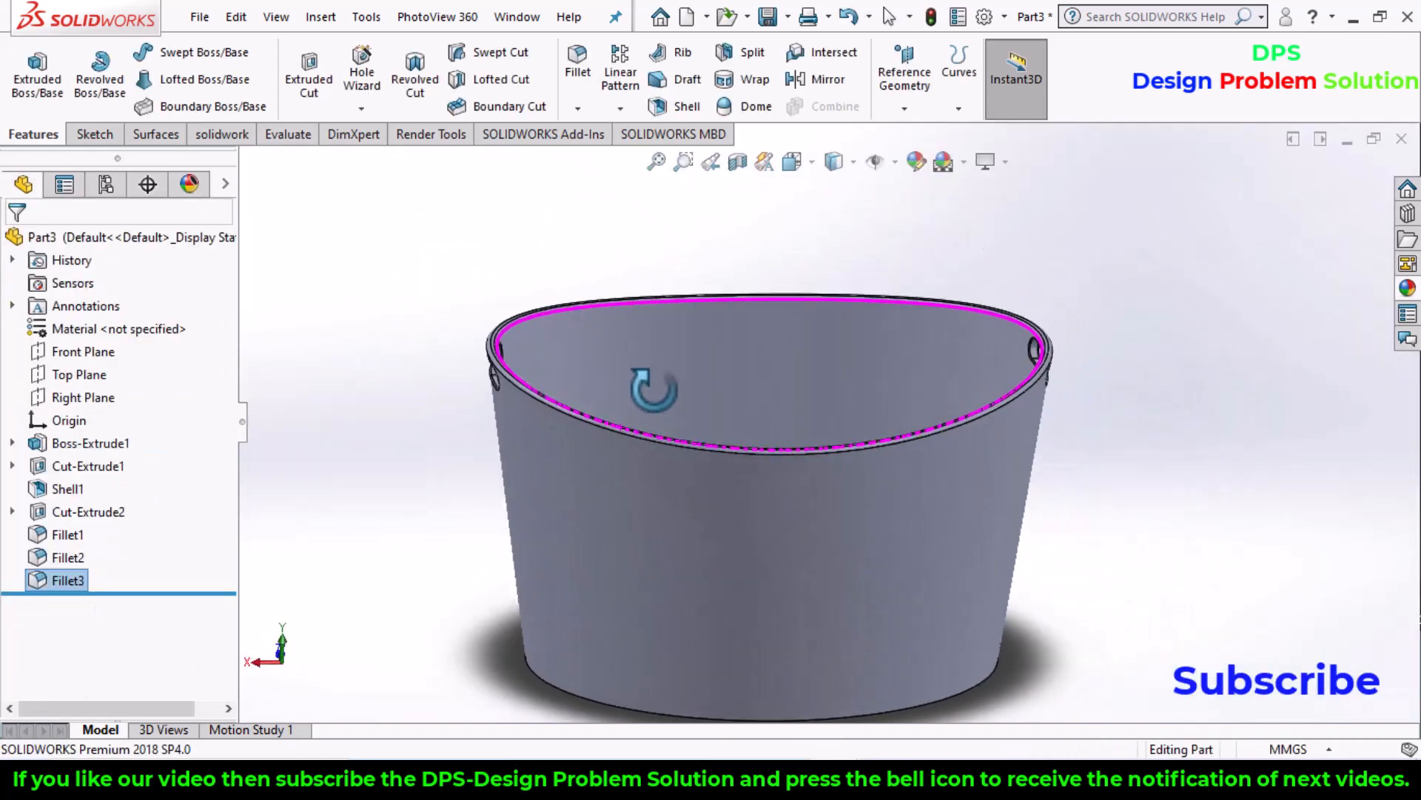
{"action": "left_click", "coordinate": [75, 355]}
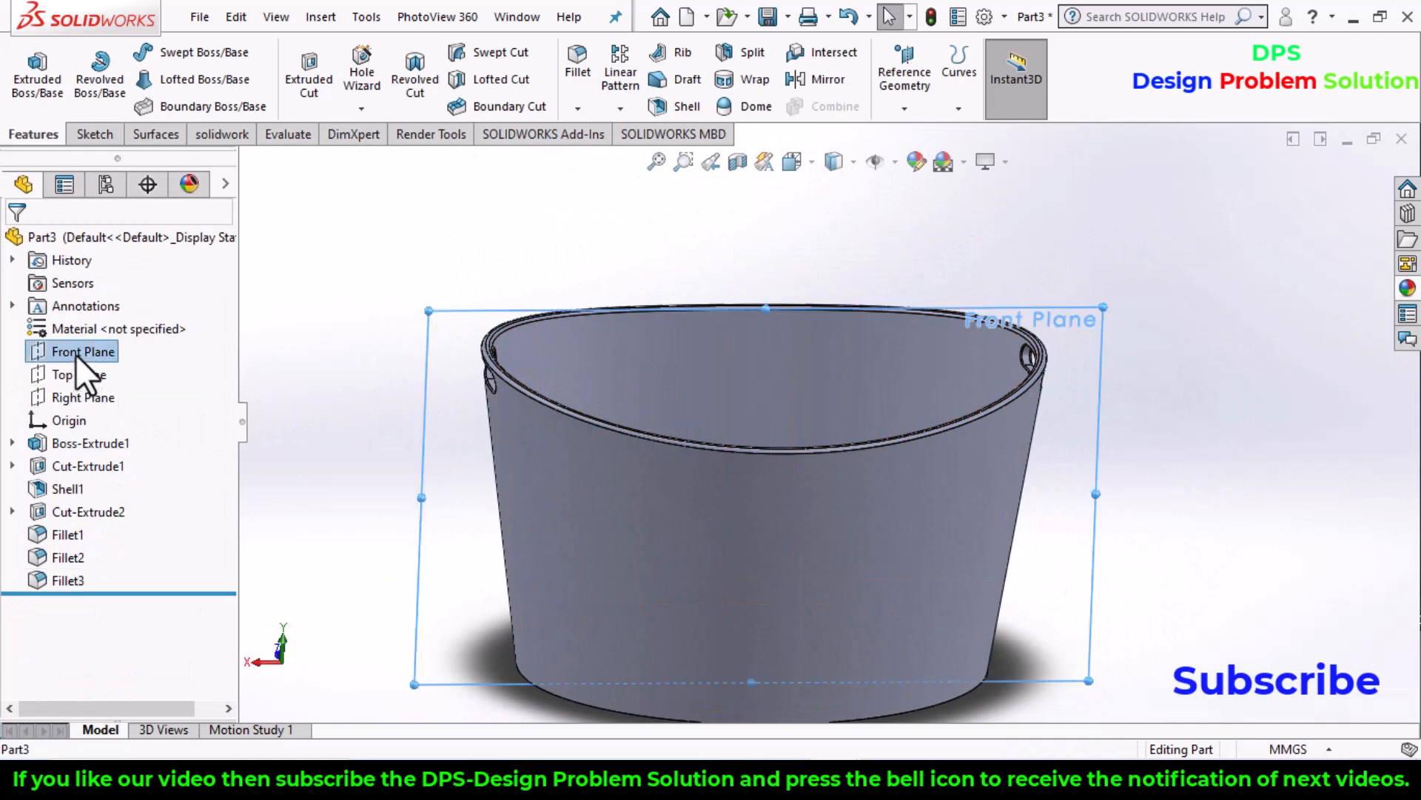
{"action": "right_click", "coordinate": [76, 354]}
{"action": "left_click", "coordinate": [183, 316]}
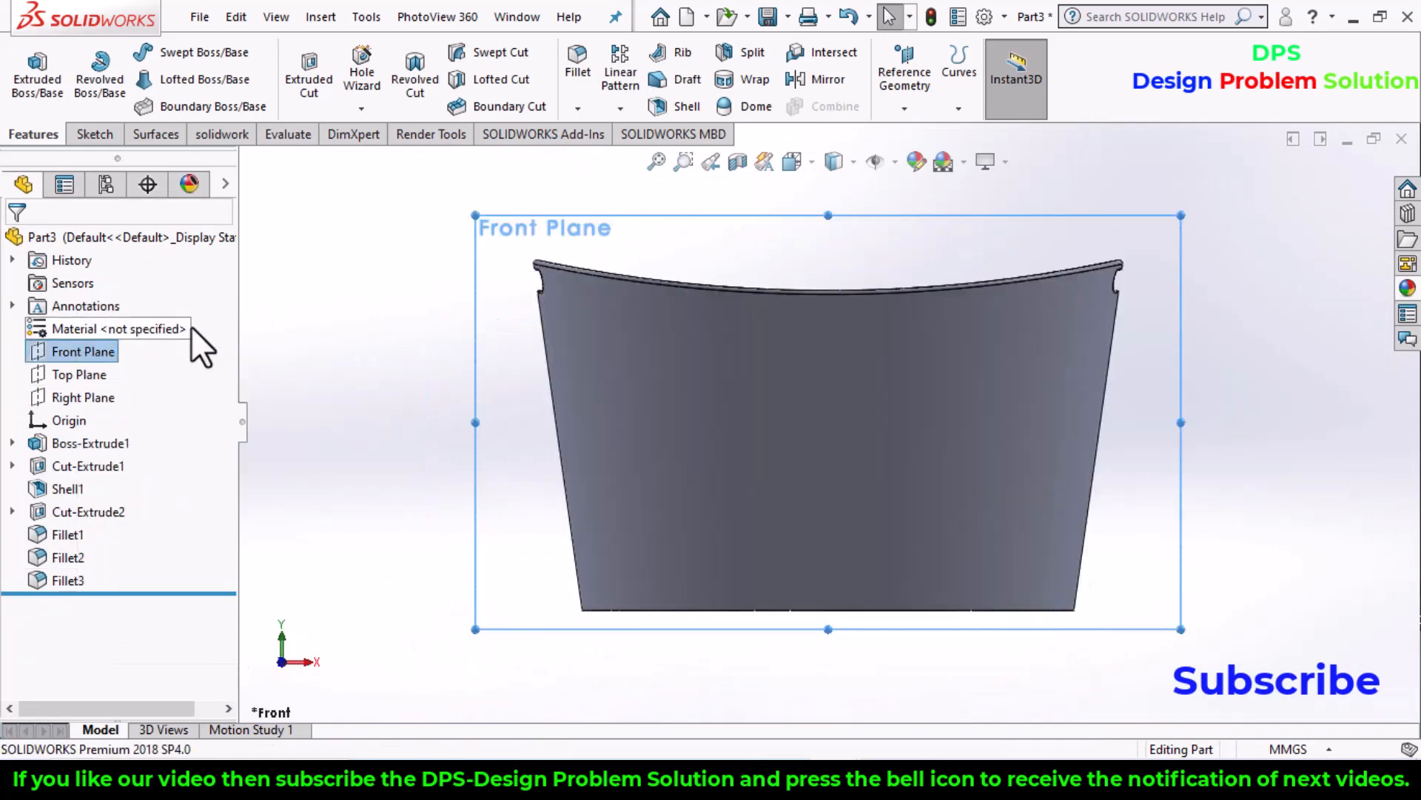
{"action": "left_click", "coordinate": [96, 133]}
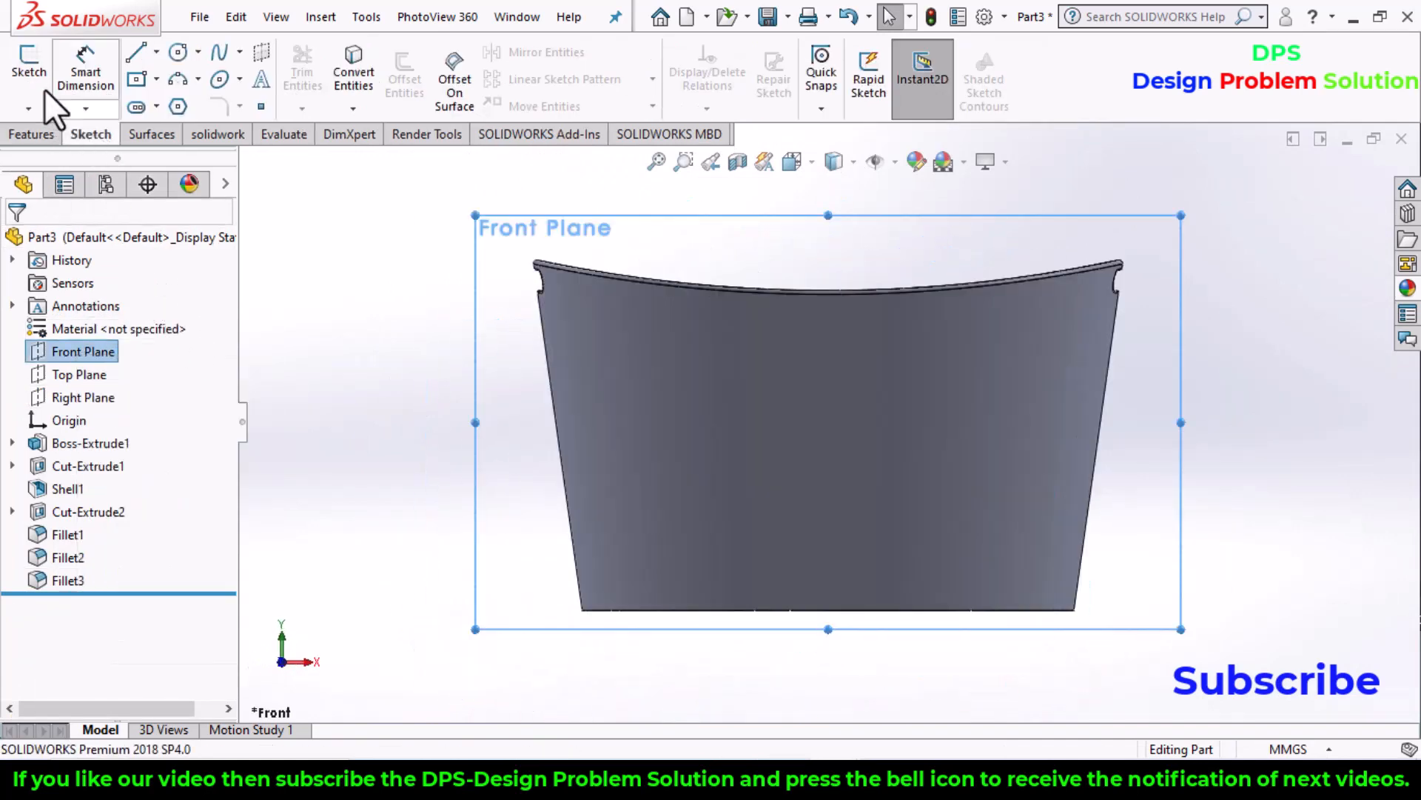
{"action": "left_click", "coordinate": [27, 65]}
Step: Sketch a five-sided polygon vertically above the origin, with one vertex pointing up and an inscribed circle about 9.11 mm in diameter
{"action": "left_click", "coordinate": [179, 104]}
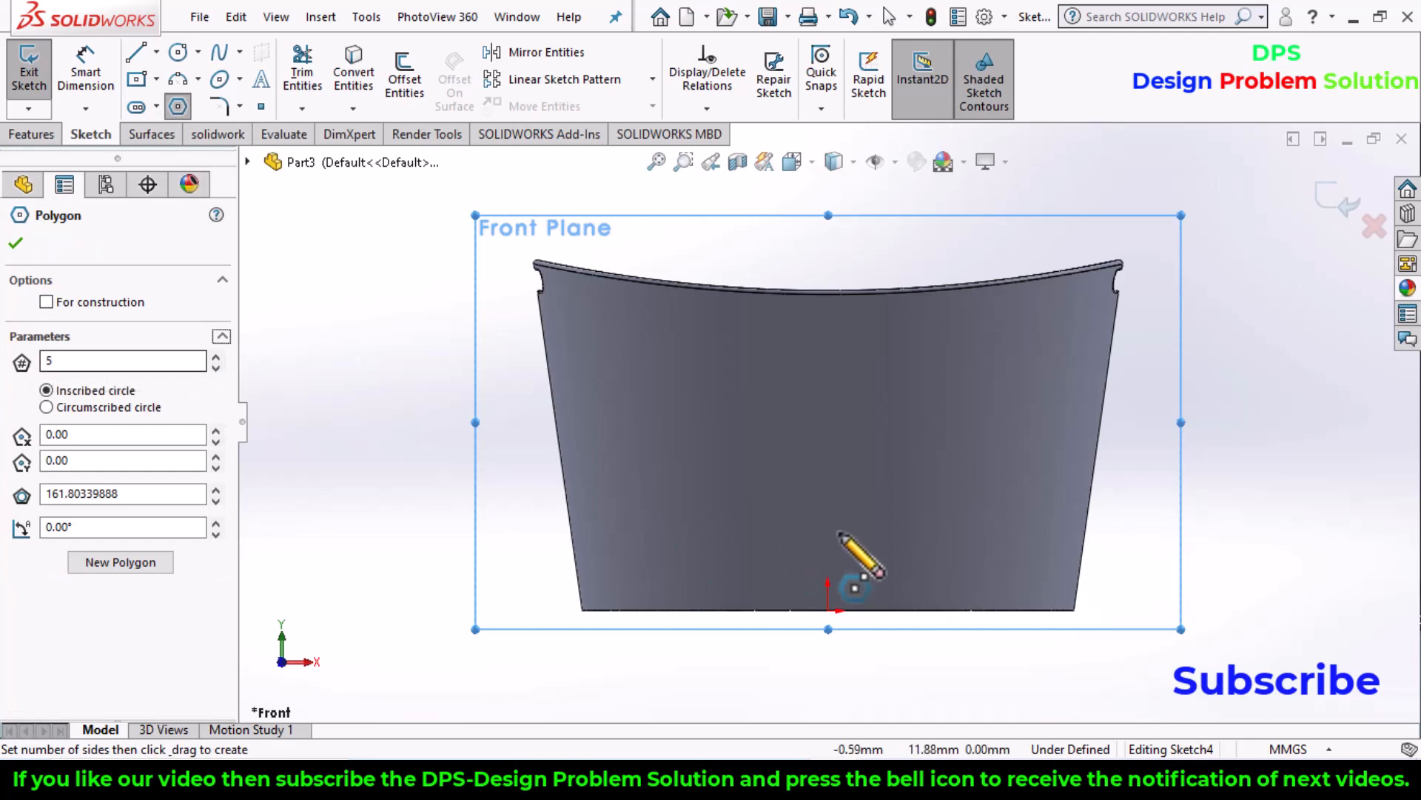
{"action": "scroll", "coordinate": [930, 630], "scroll_direction": "down", "scroll_amount": 2}
{"action": "scroll", "coordinate": [928, 628], "scroll_direction": "down", "scroll_amount": 3}
{"action": "scroll", "coordinate": [714, 541], "scroll_direction": "up", "scroll_amount": 2}
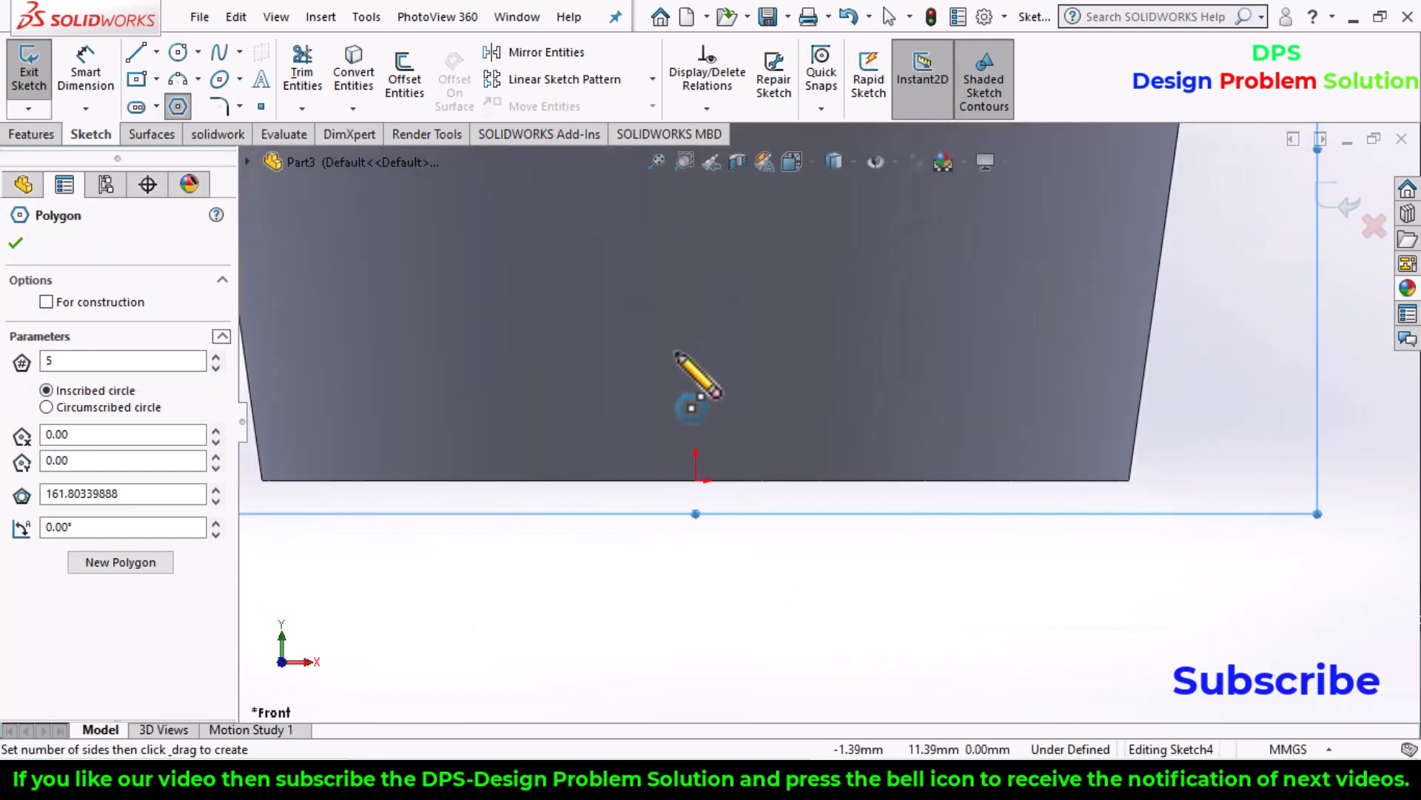
{"action": "left_click", "coordinate": [696, 413]}
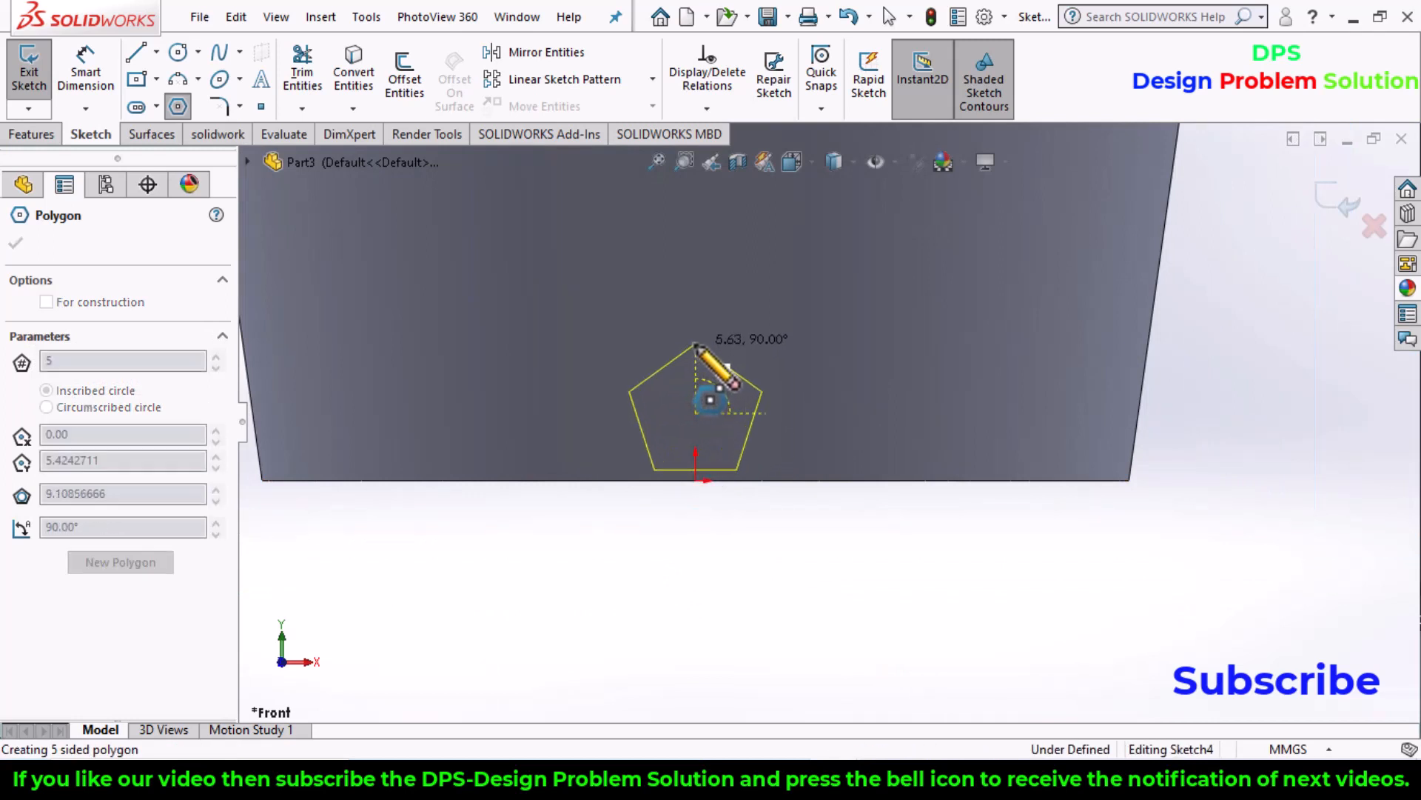
{"action": "left_click", "coordinate": [695, 344]}
{"action": "scroll", "coordinate": [821, 392], "scroll_direction": "down", "scroll_amount": 3}
{"action": "scroll", "coordinate": [832, 415], "scroll_direction": "up", "scroll_amount": 3}
Step: Dimension the pentagon's inscribed circle to a diameter of 4 mm
{"action": "left_click", "coordinate": [89, 81]}
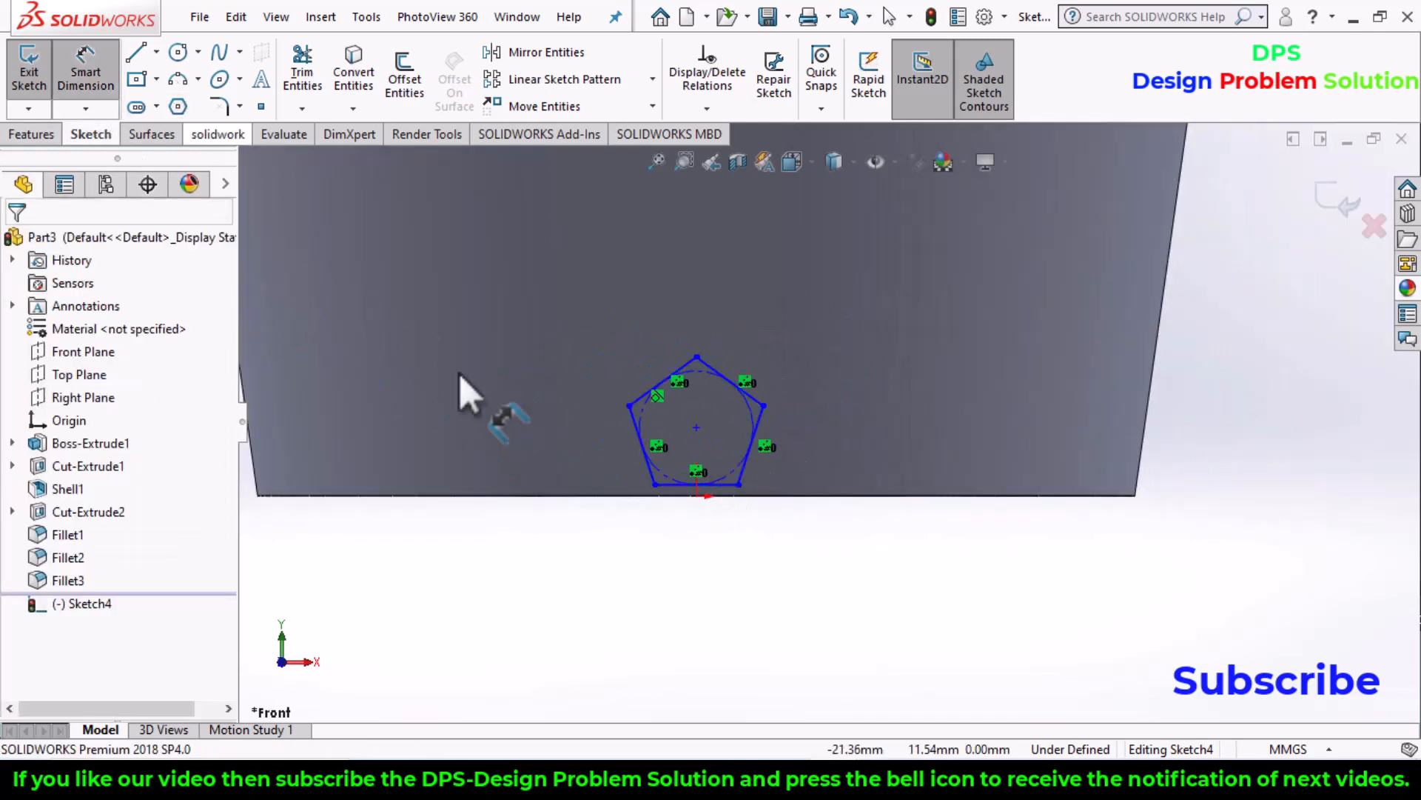
{"action": "left_click", "coordinate": [694, 371]}
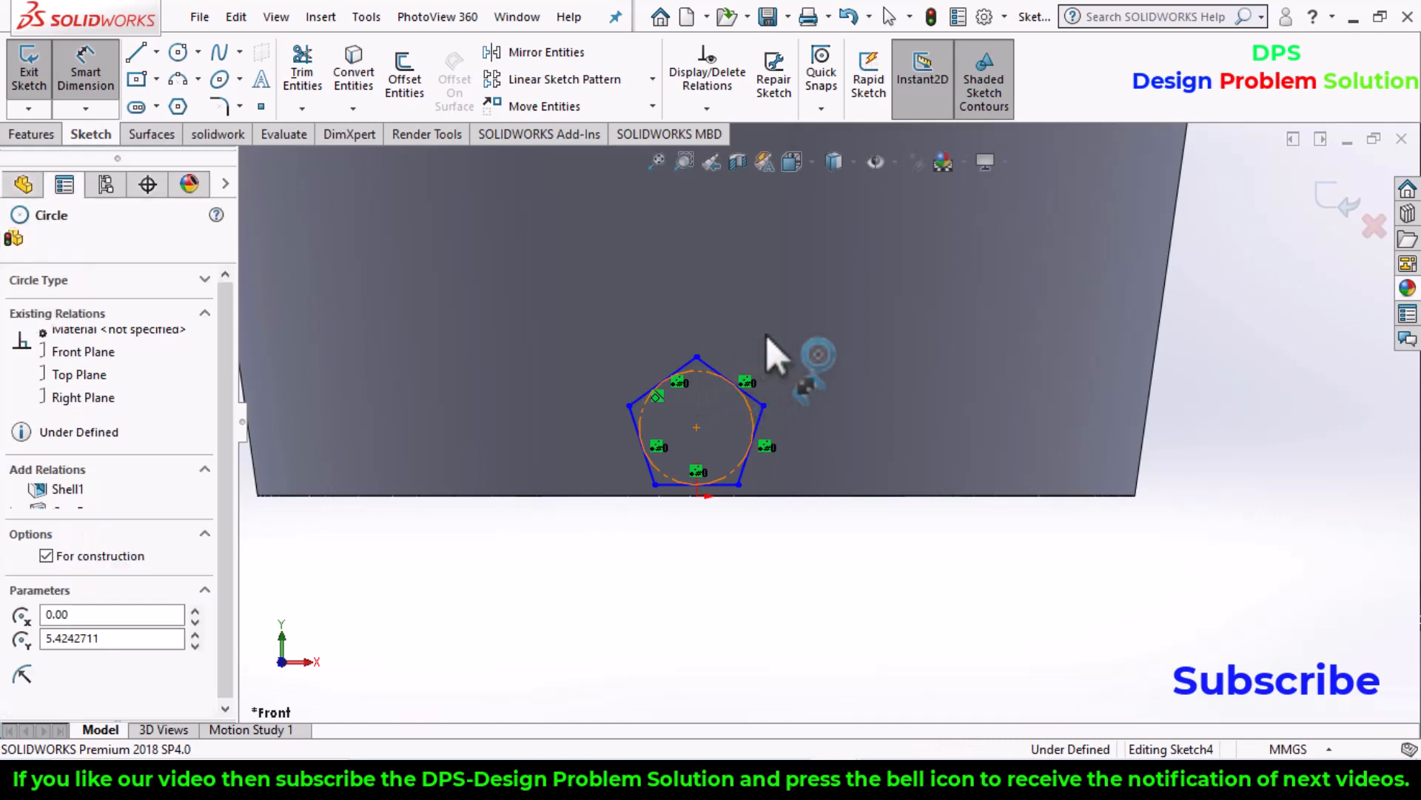
{"action": "left_click", "coordinate": [824, 362]}
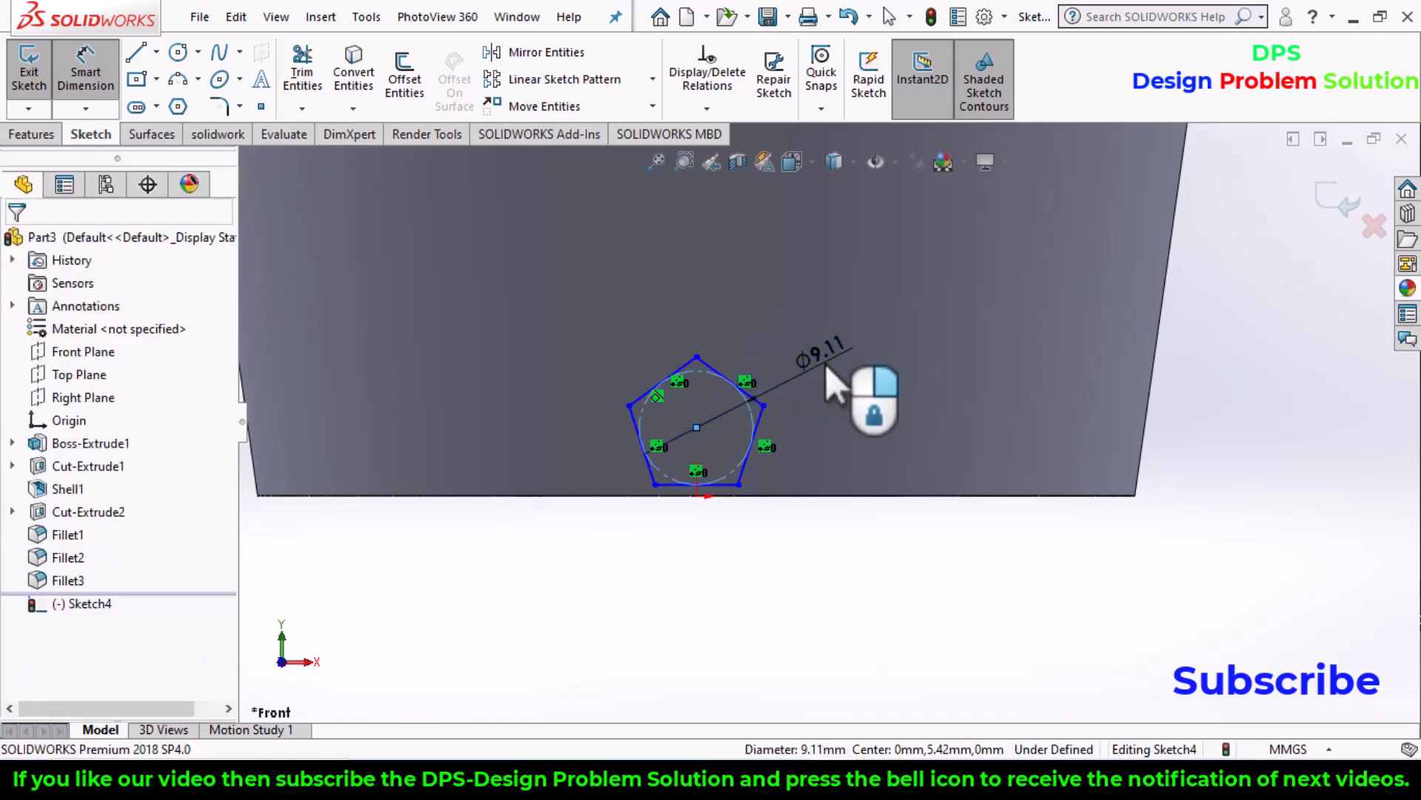
{"action": "type", "text": "4"}
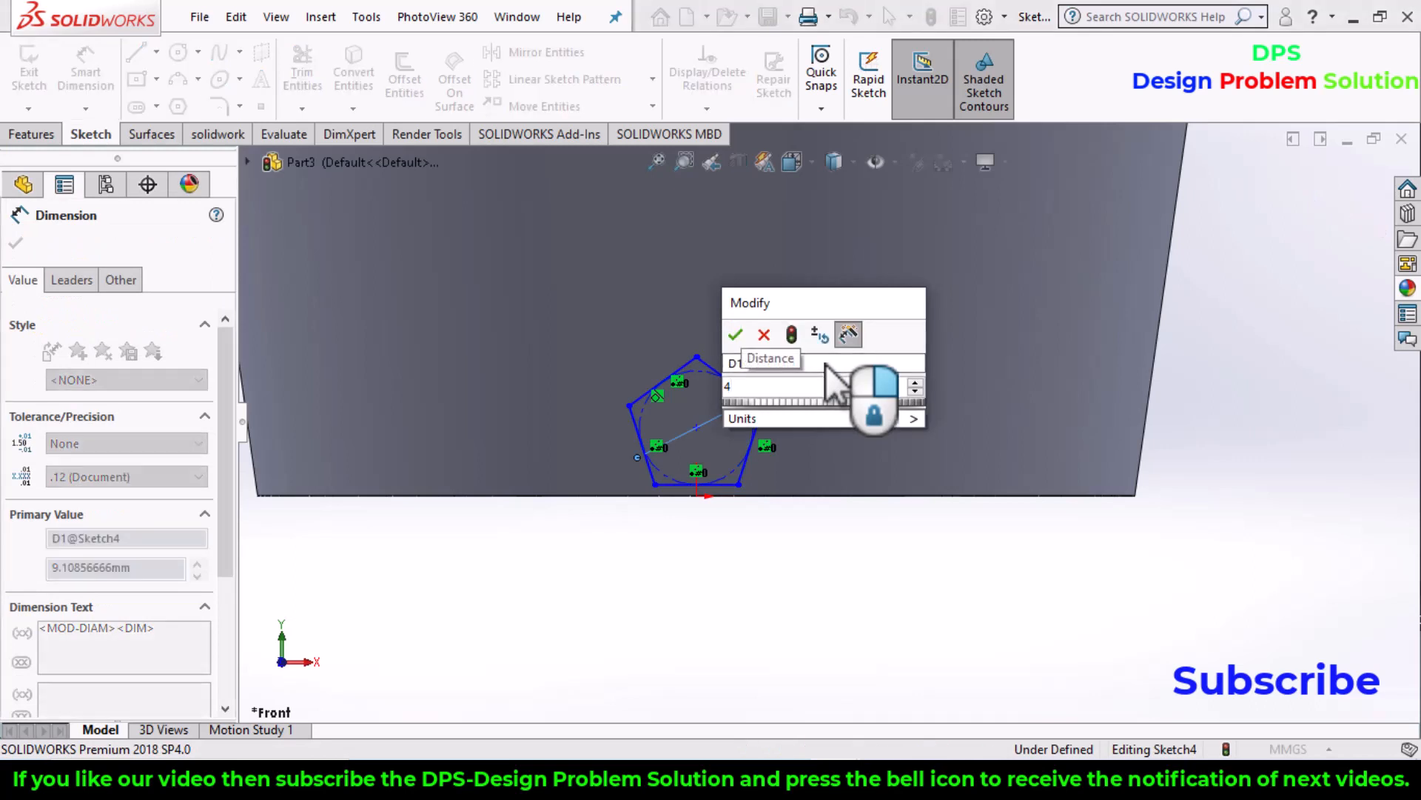
{"action": "key", "text": "Return"}
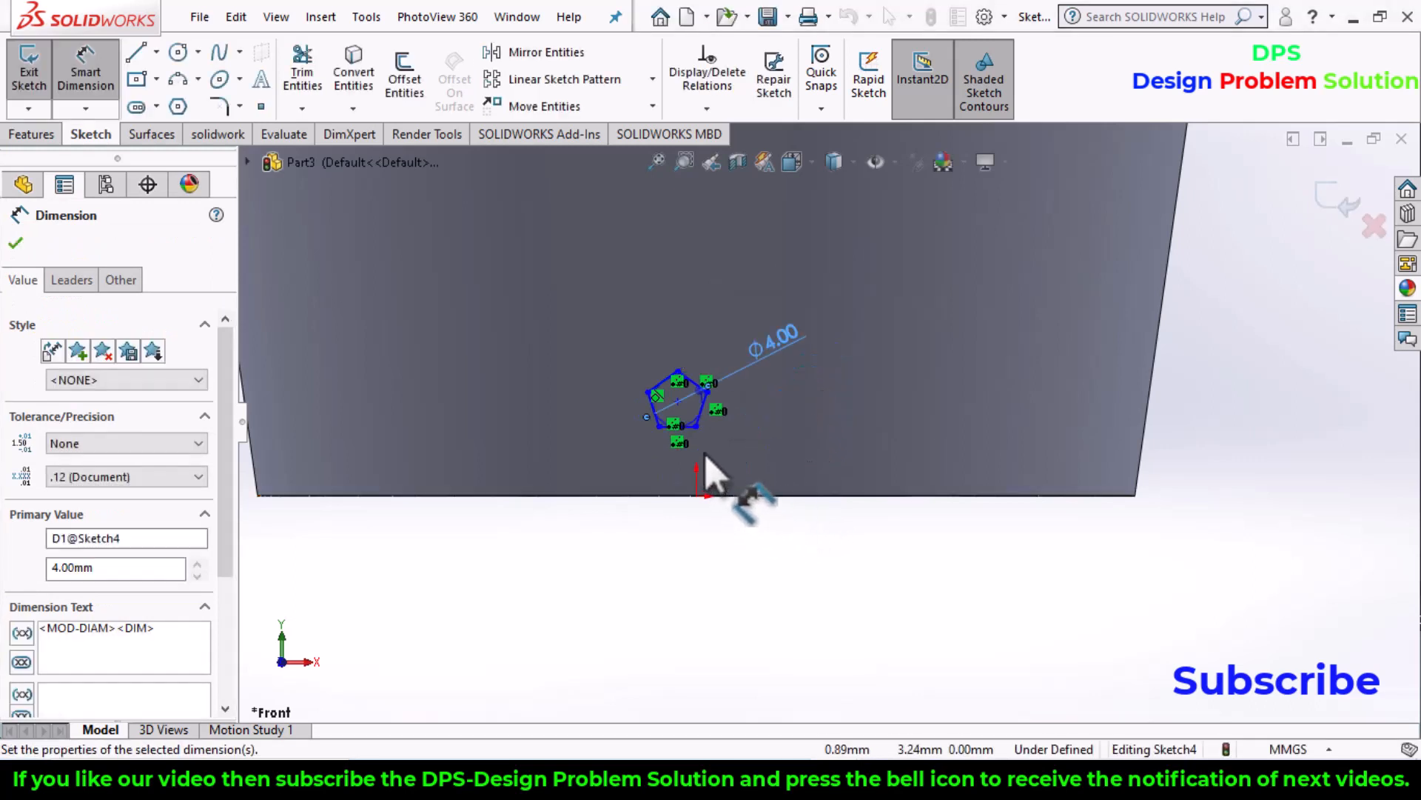
{"action": "scroll", "coordinate": [669, 448], "scroll_direction": "down", "scroll_amount": 4}
{"action": "scroll", "coordinate": [761, 412], "scroll_direction": "down", "scroll_amount": 3}
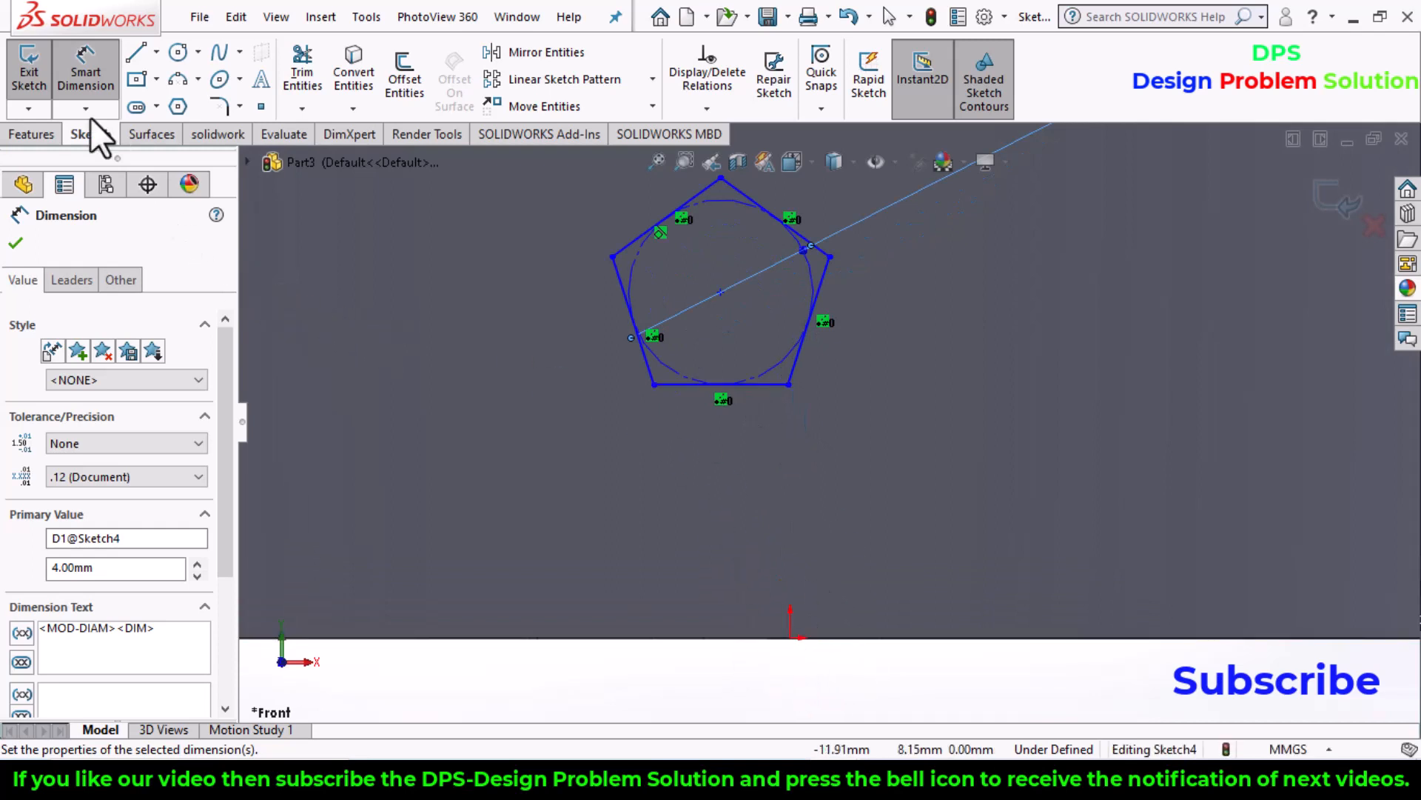
{"action": "left_click", "coordinate": [763, 384]}
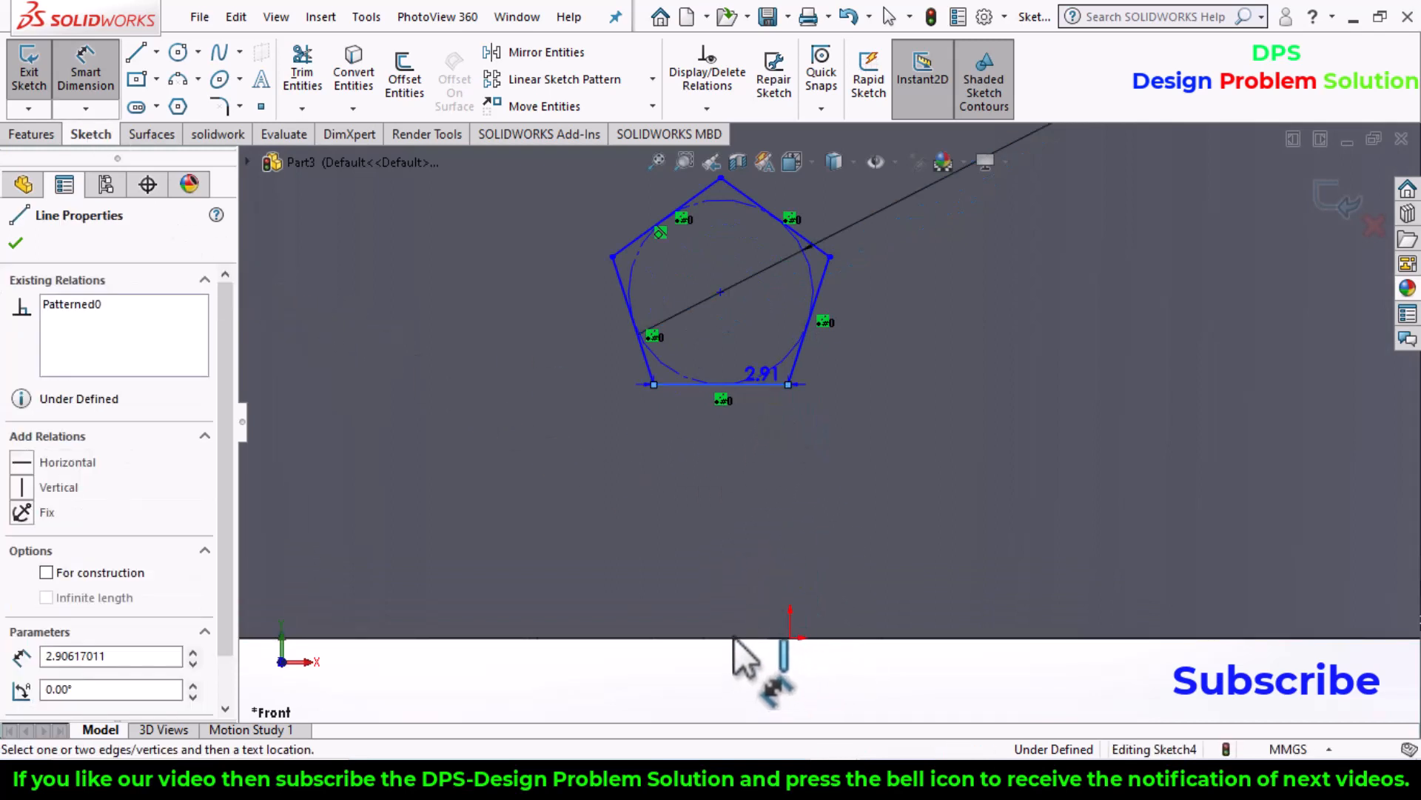
{"action": "left_click", "coordinate": [730, 636]}
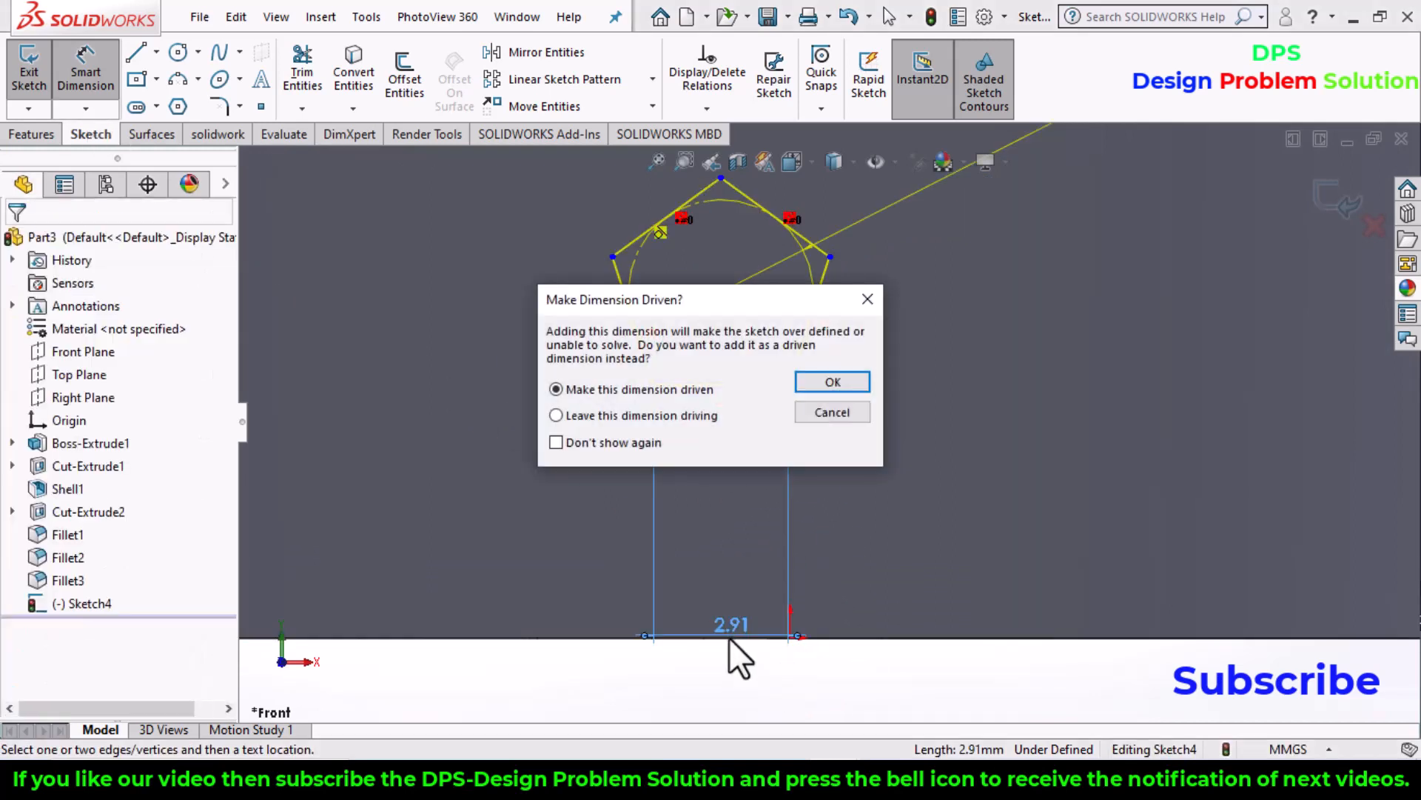
{"action": "left_click", "coordinate": [866, 299]}
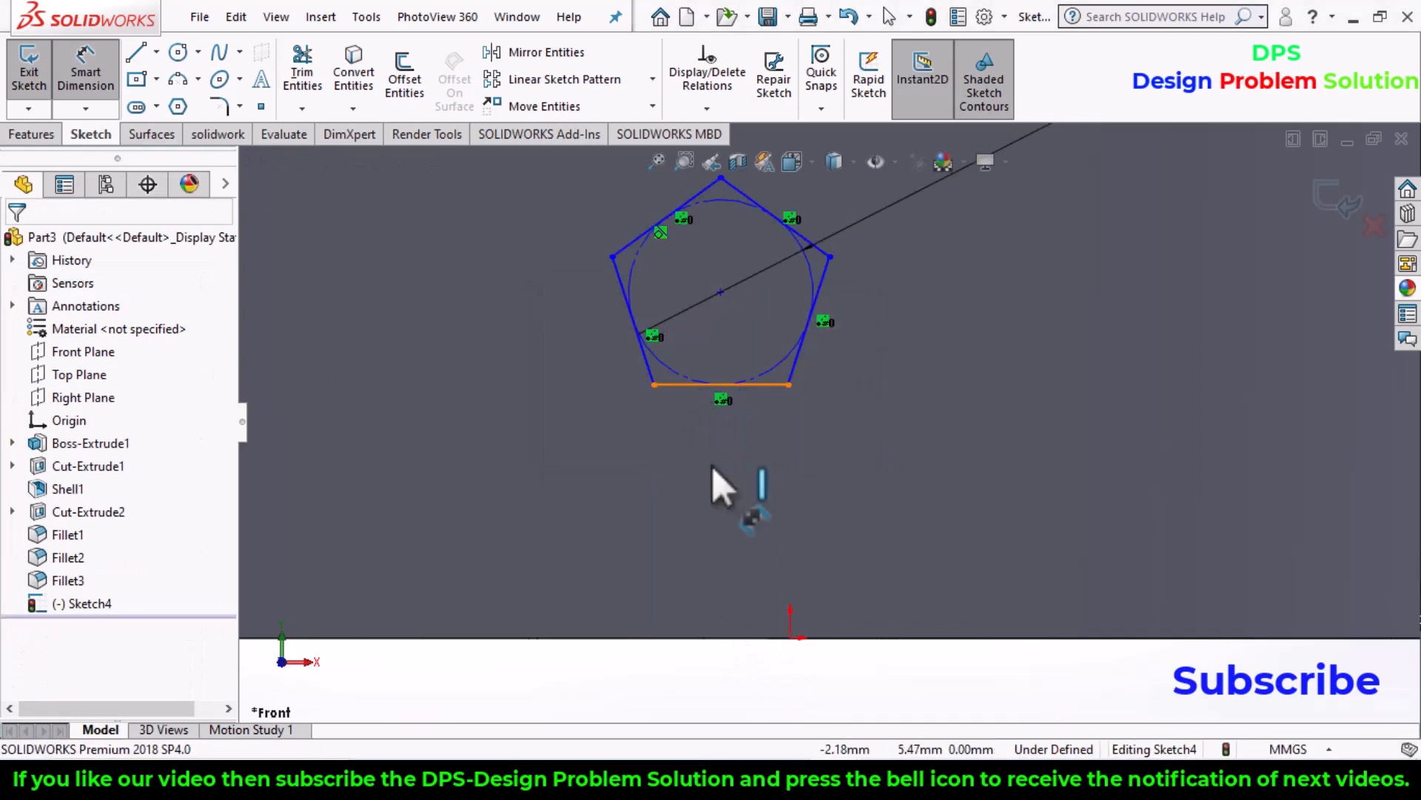
Step: Dimension the distance between the pentagon's lower side and the tub's bottom edge to 5 mm
{"action": "left_click", "coordinate": [699, 387]}
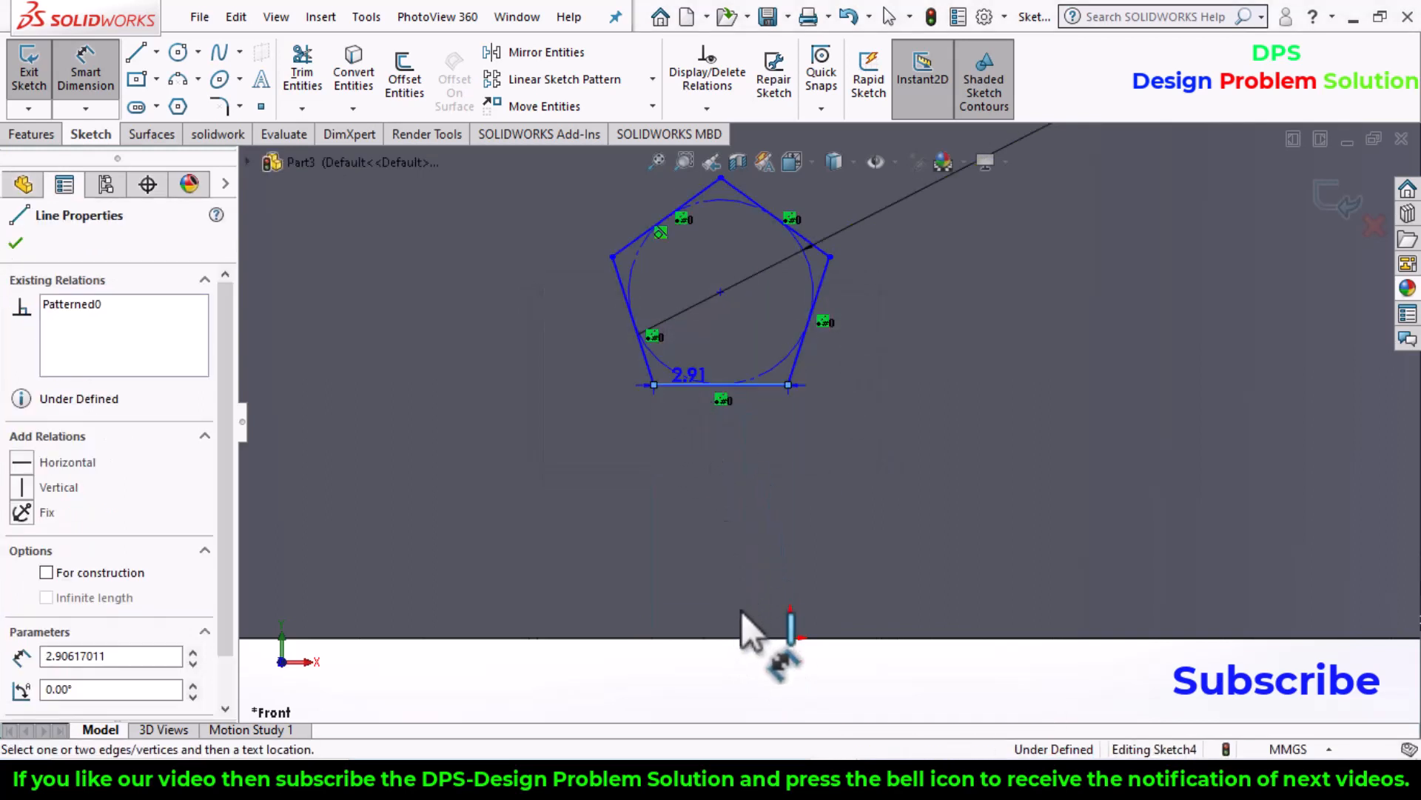
{"action": "left_click", "coordinate": [713, 639]}
{"action": "left_click", "coordinate": [562, 555]}
{"action": "type", "text": "5"}
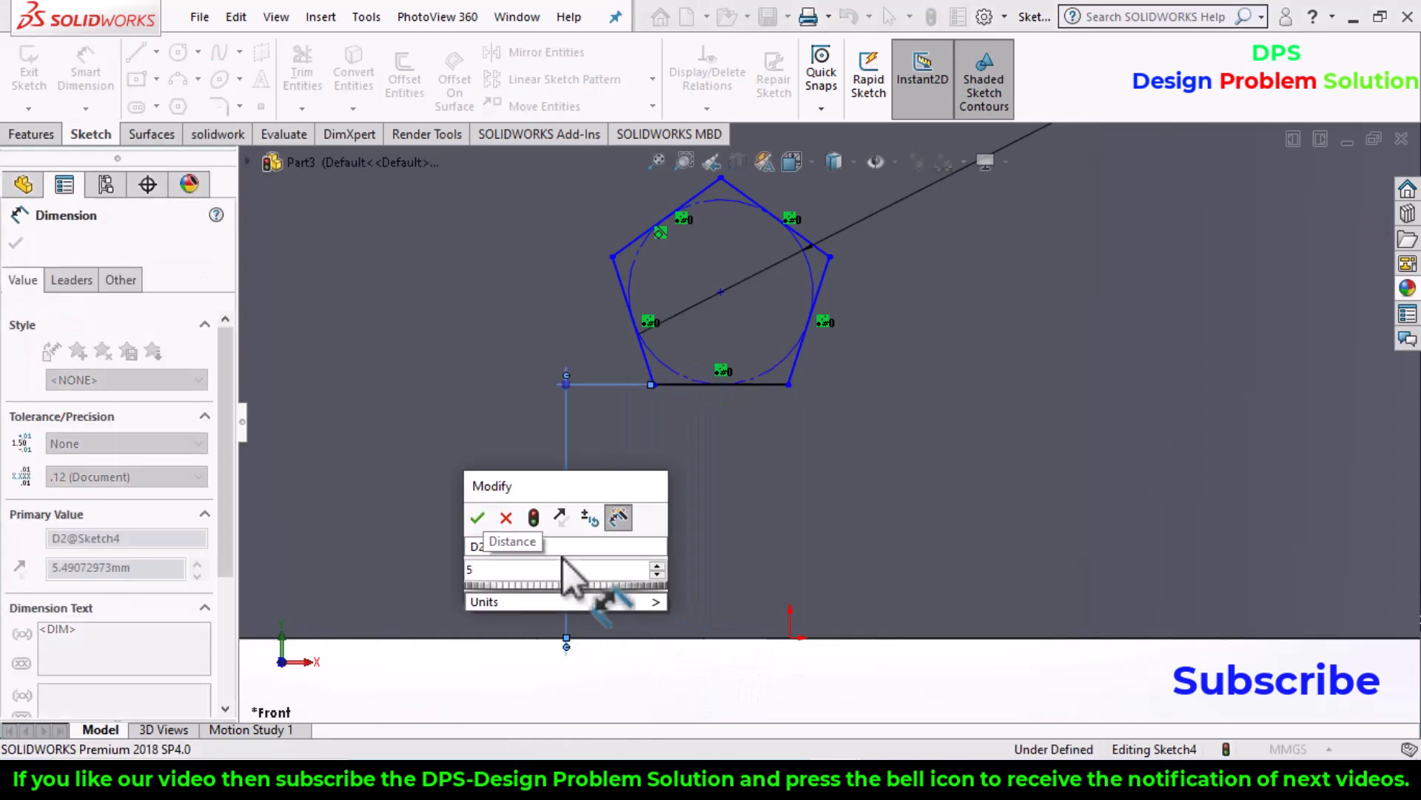
{"action": "key", "text": "Return"}
Step: Draw a vertical centerline about 82 mm long from the origin up past the tub's rim
{"action": "scroll", "coordinate": [699, 523], "scroll_direction": "up", "scroll_amount": 5}
{"action": "scroll", "coordinate": [931, 289], "scroll_direction": "up", "scroll_amount": 3}
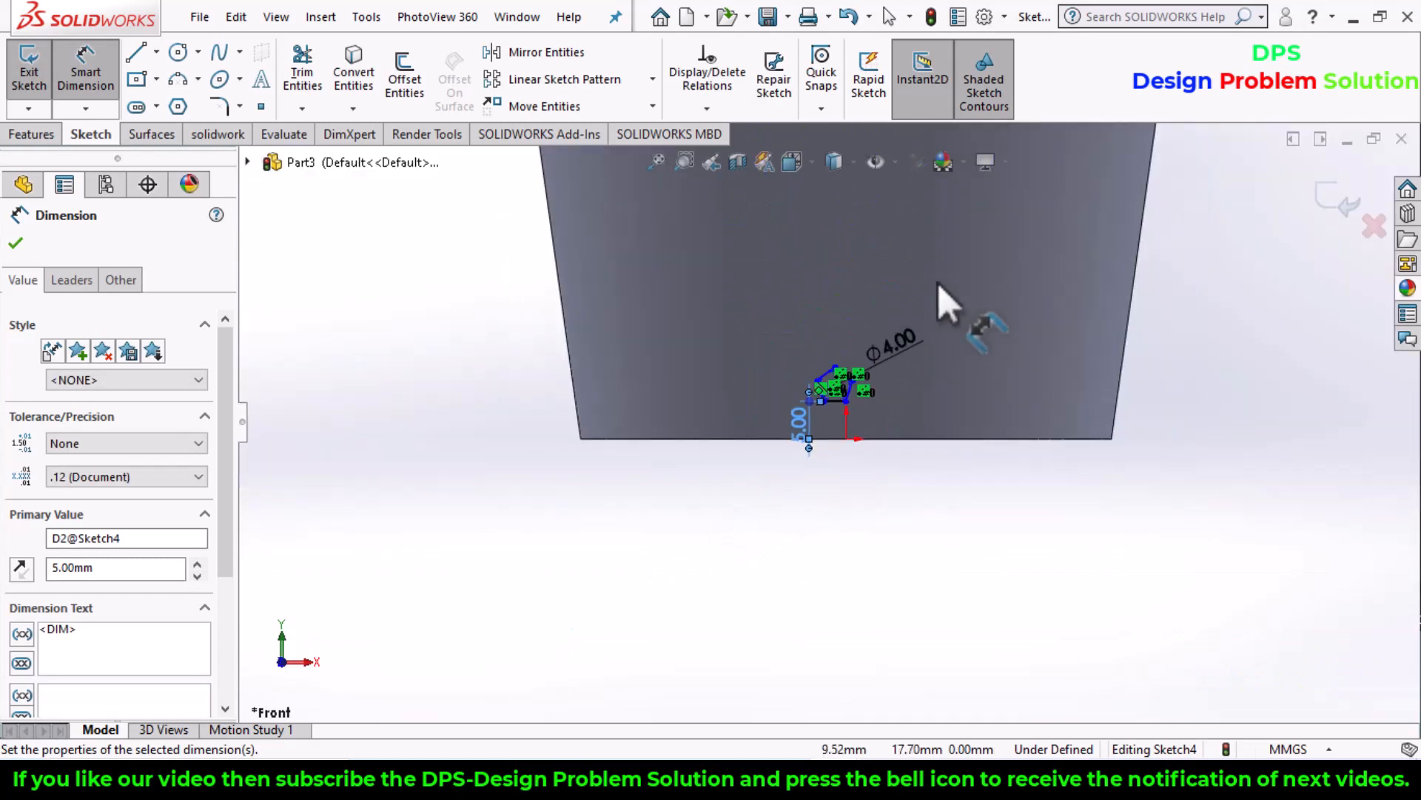
{"action": "scroll", "coordinate": [938, 280], "scroll_direction": "up", "scroll_amount": 2}
{"action": "left_click", "coordinate": [160, 54]}
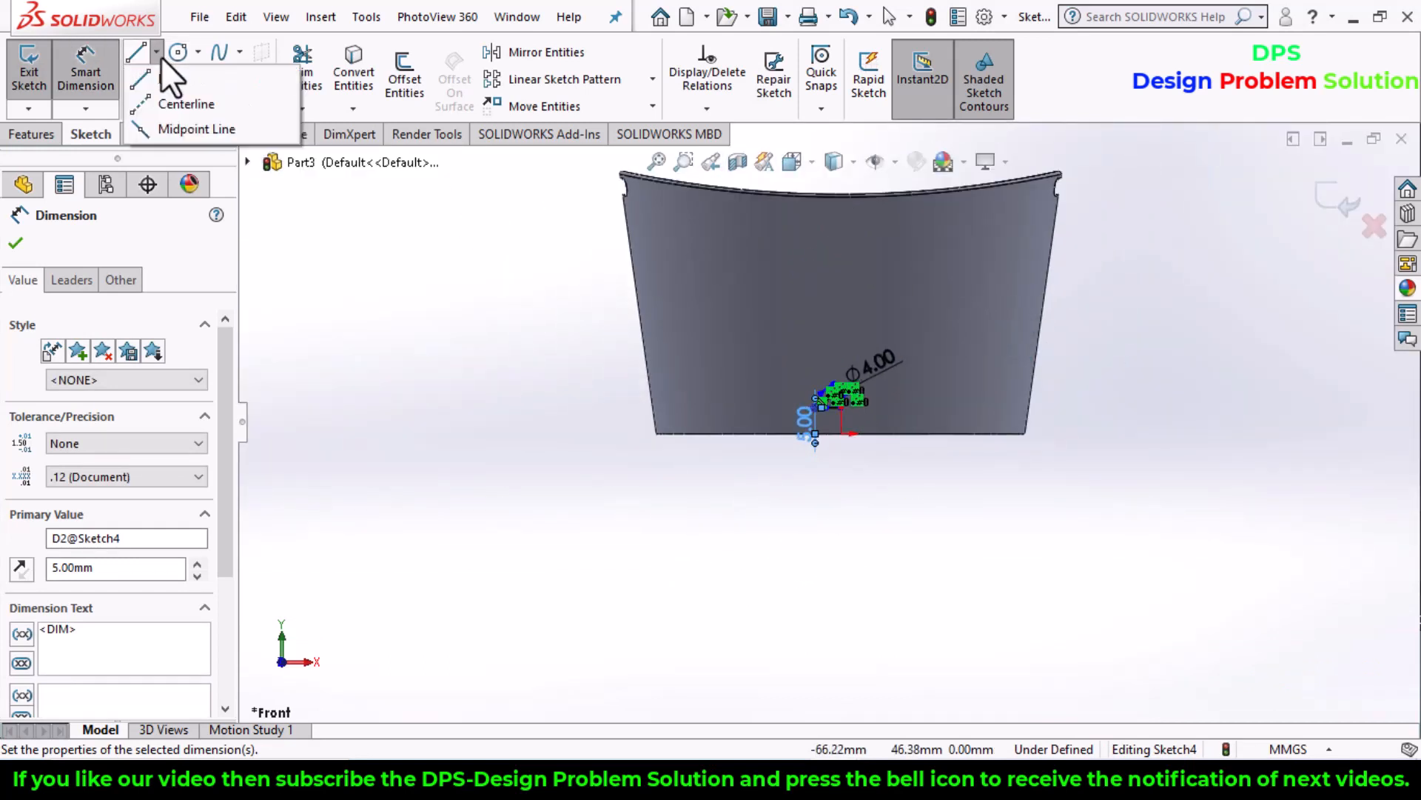
{"action": "left_click", "coordinate": [158, 94]}
{"action": "left_click", "coordinate": [839, 434]}
{"action": "scroll", "coordinate": [854, 234], "scroll_direction": "up", "scroll_amount": 4}
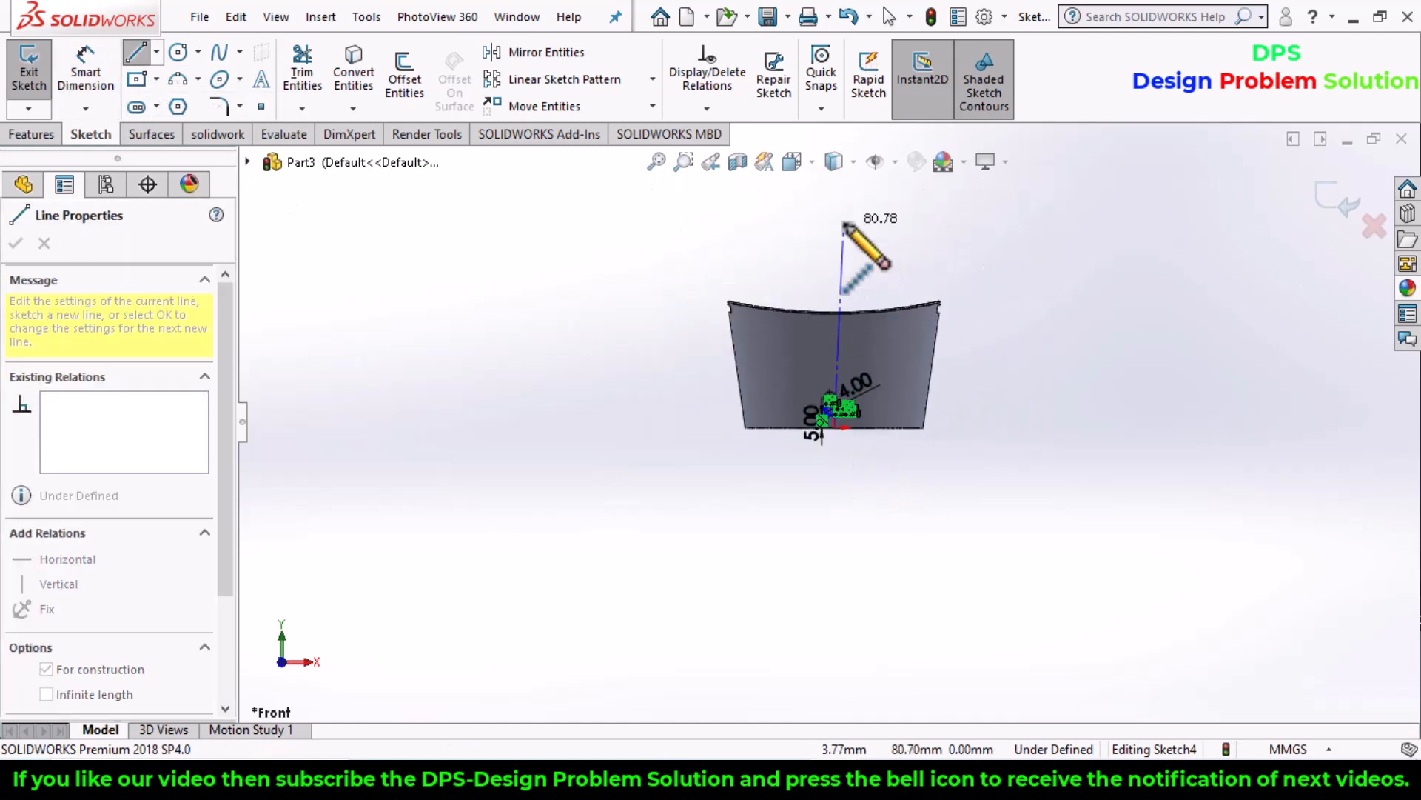
{"action": "left_click", "coordinate": [835, 221]}
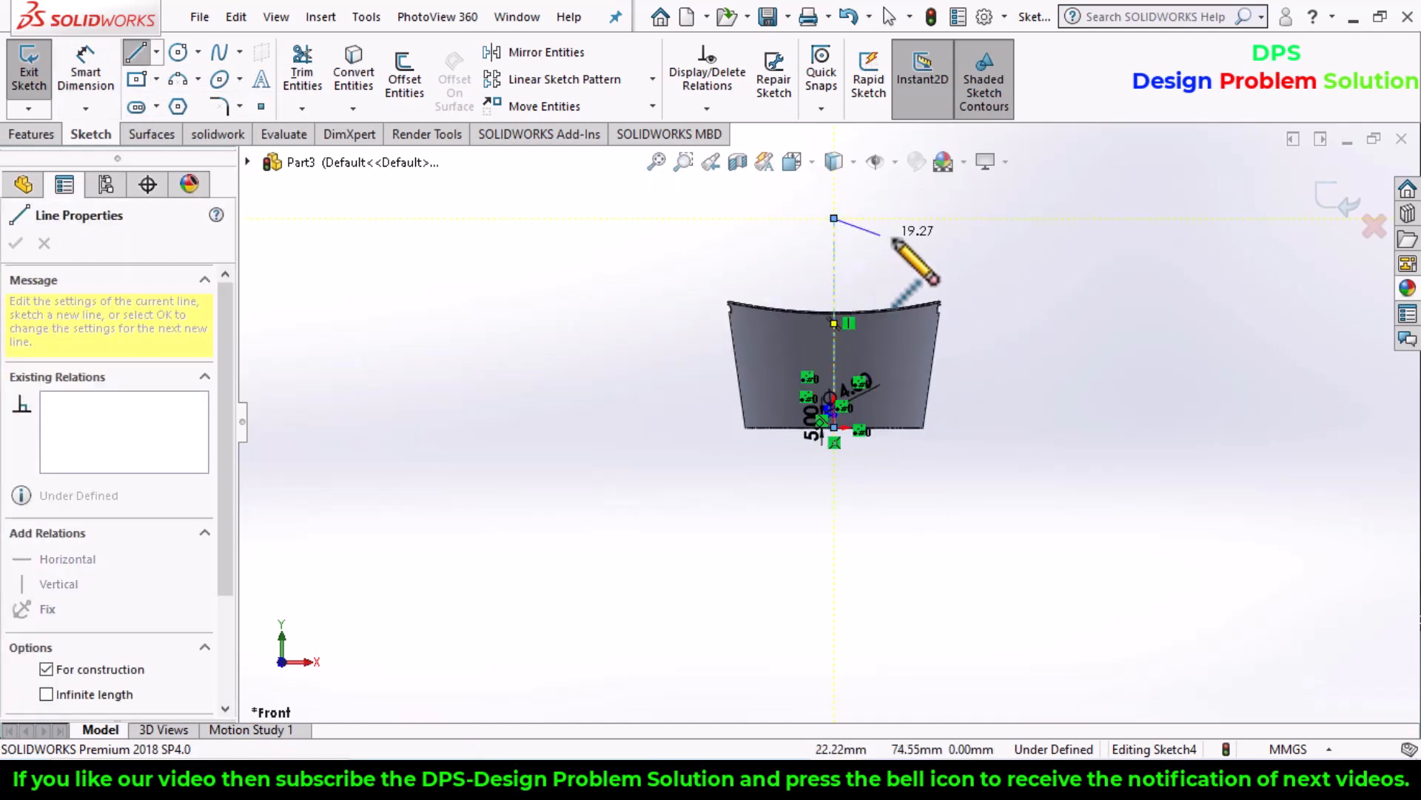
{"action": "key", "text": "Escape"}
Step: Make the pentagon's center point coincident with the vertical centerline
{"action": "scroll", "coordinate": [839, 393], "scroll_direction": "down", "scroll_amount": 3}
{"action": "scroll", "coordinate": [834, 414], "scroll_direction": "down", "scroll_amount": 6}
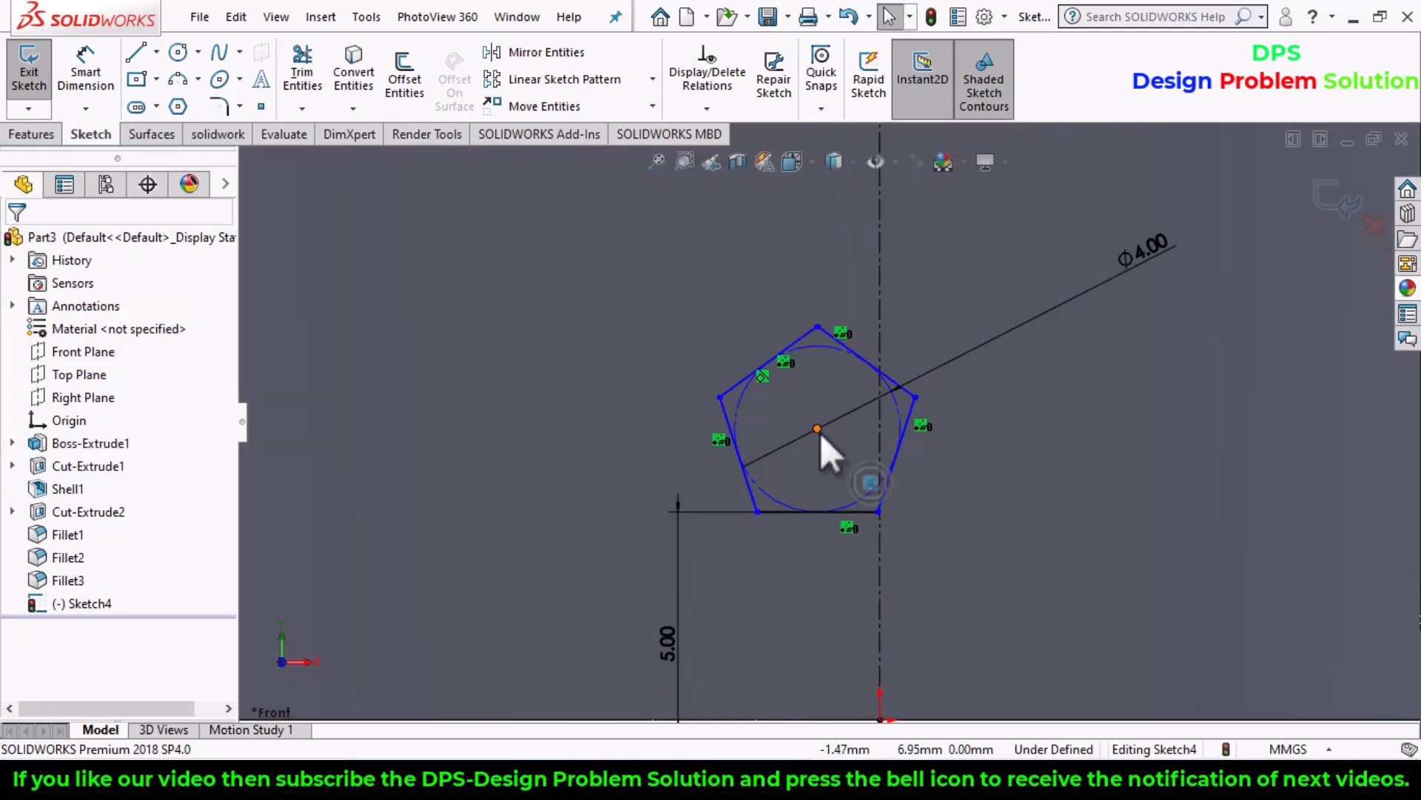
{"action": "left_click", "coordinate": [818, 429]}
{"action": "left_click", "coordinate": [878, 335]}
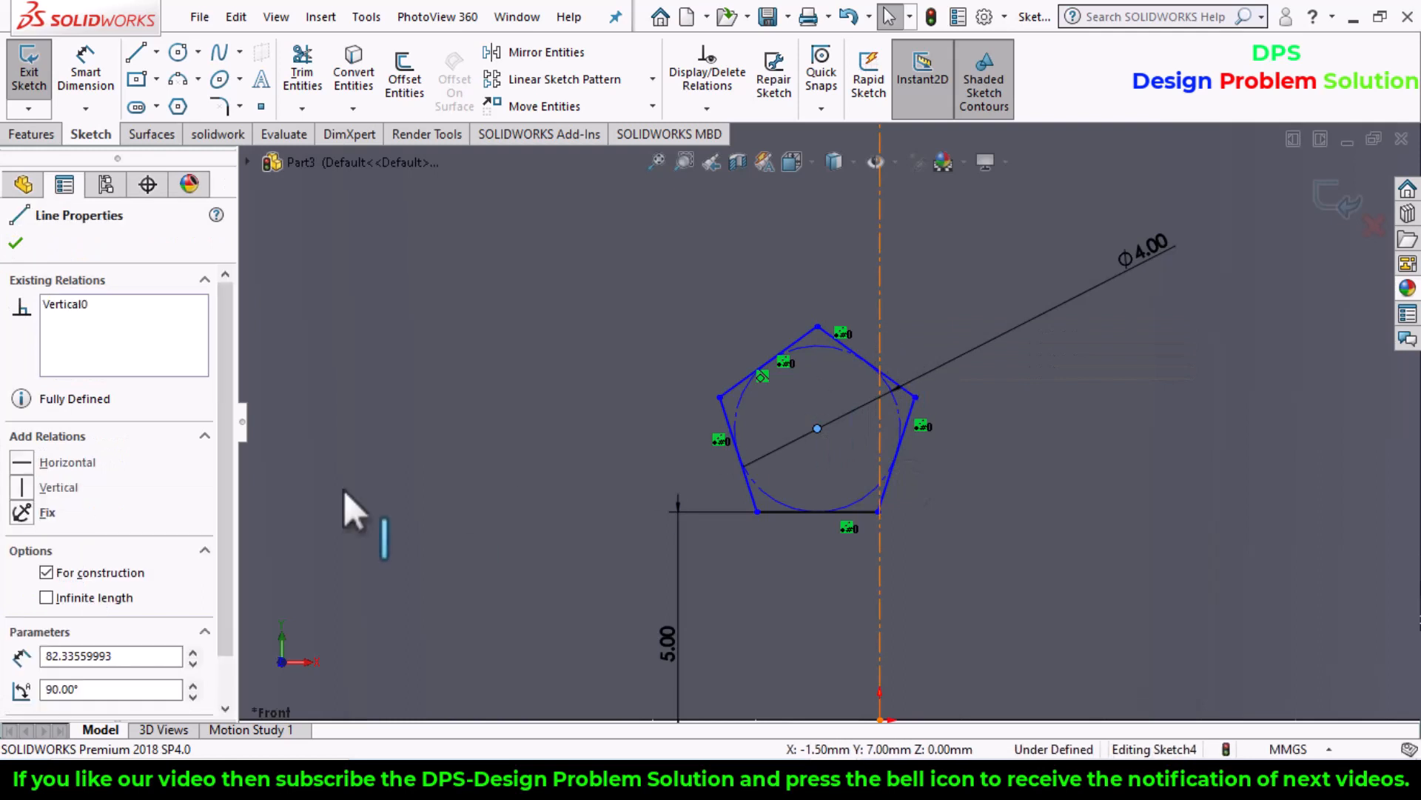
{"action": "left_click", "coordinate": [21, 607]}
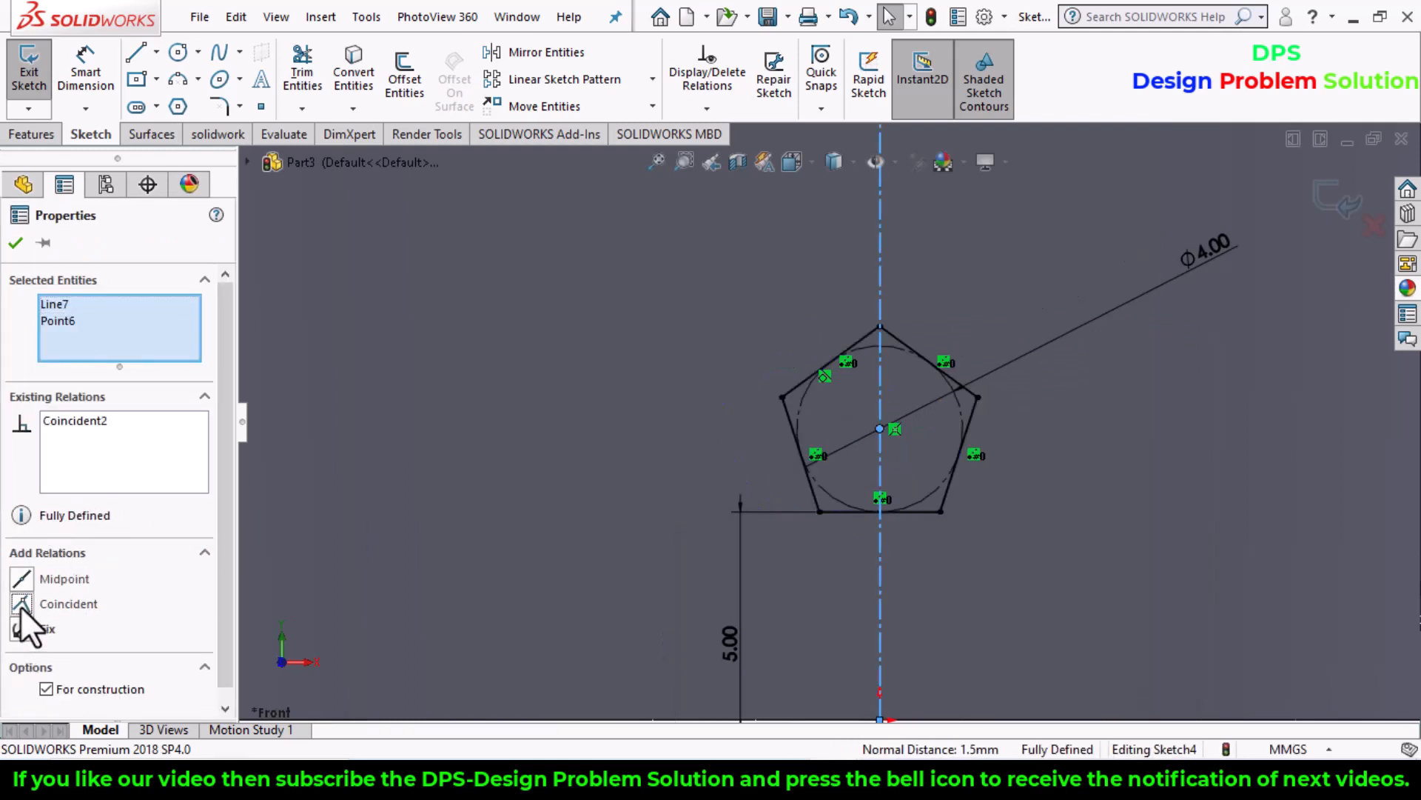
{"action": "left_click", "coordinate": [15, 242]}
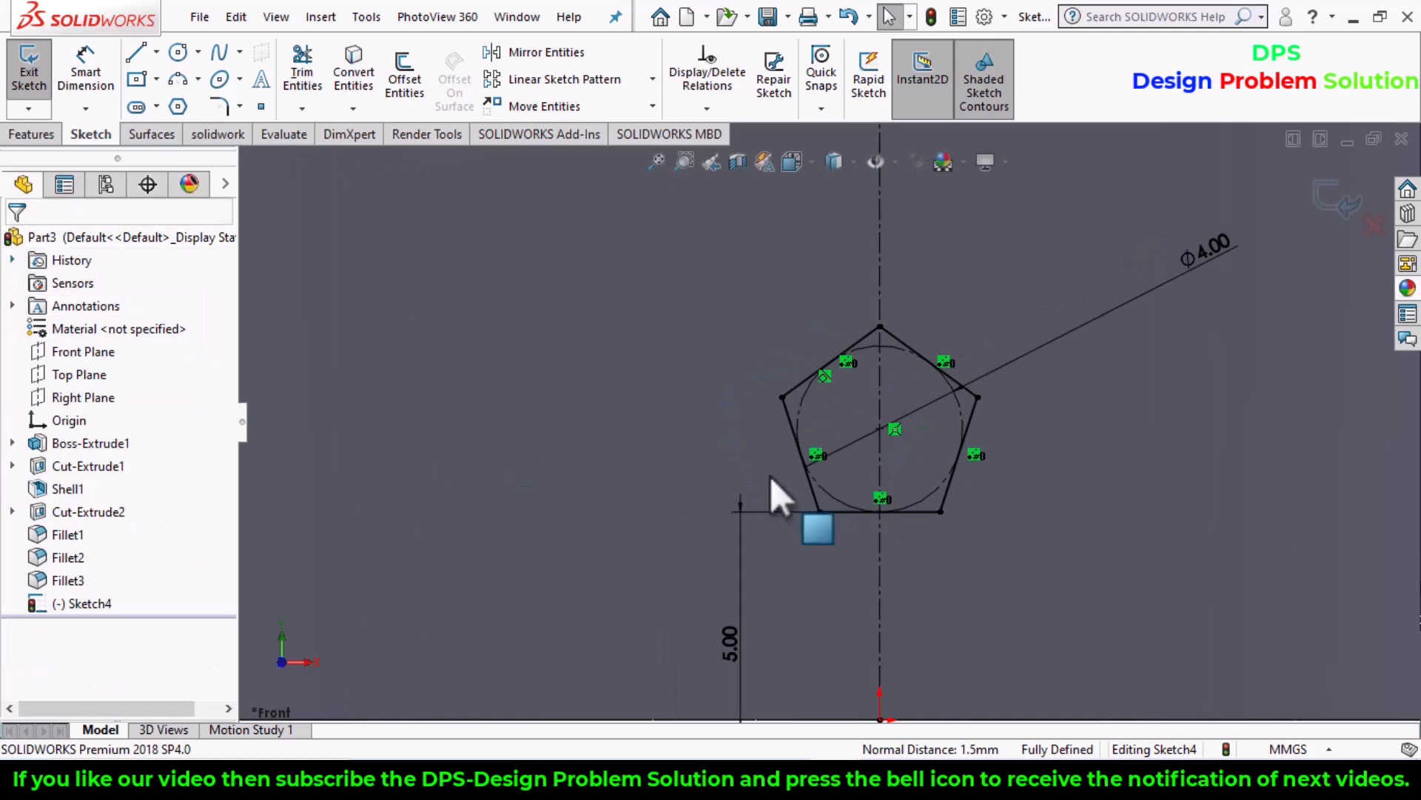
Step: Set up a linear sketch pattern with 1 instance along X and 6 instances along Y at 6 mm spacing
{"action": "scroll", "coordinate": [912, 496], "scroll_direction": "down", "scroll_amount": 2}
{"action": "scroll", "coordinate": [912, 502], "scroll_direction": "up", "scroll_amount": 4}
{"action": "scroll", "coordinate": [930, 385], "scroll_direction": "up", "scroll_amount": 2}
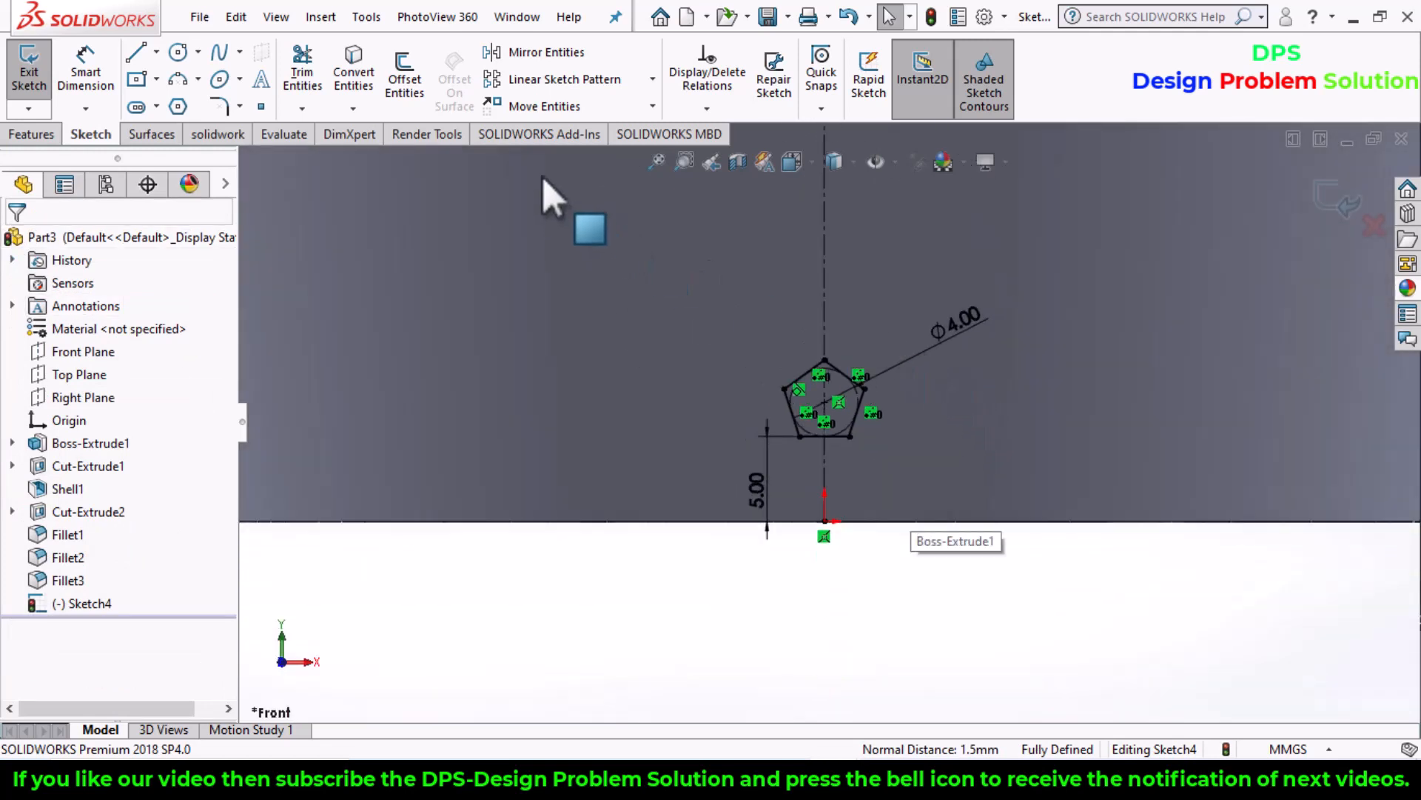
{"action": "left_click", "coordinate": [606, 77]}
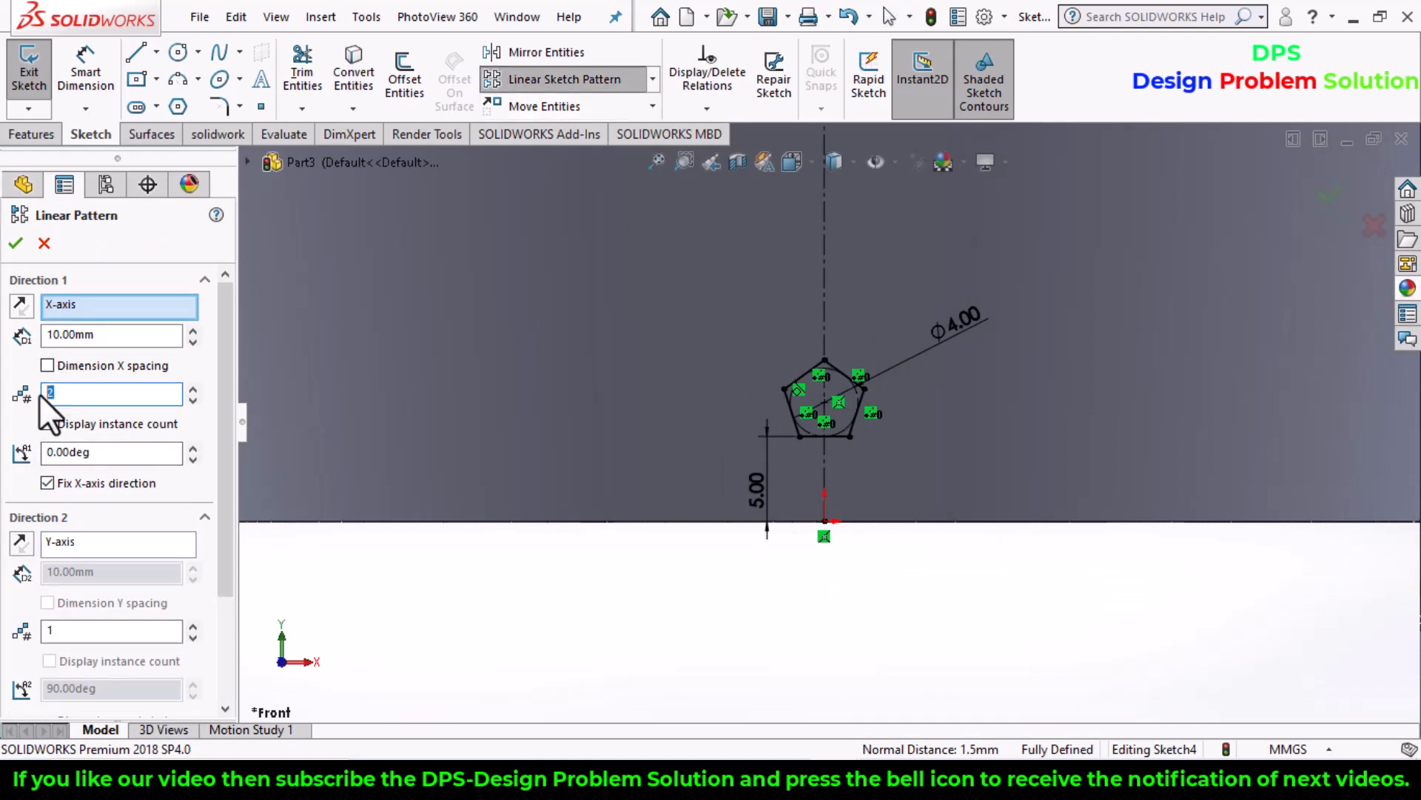
{"action": "type", "text": "1"}
{"action": "left_click_drag", "start_coordinate": [229, 460], "coordinate": [215, 522]}
{"action": "left_click", "coordinate": [81, 545]}
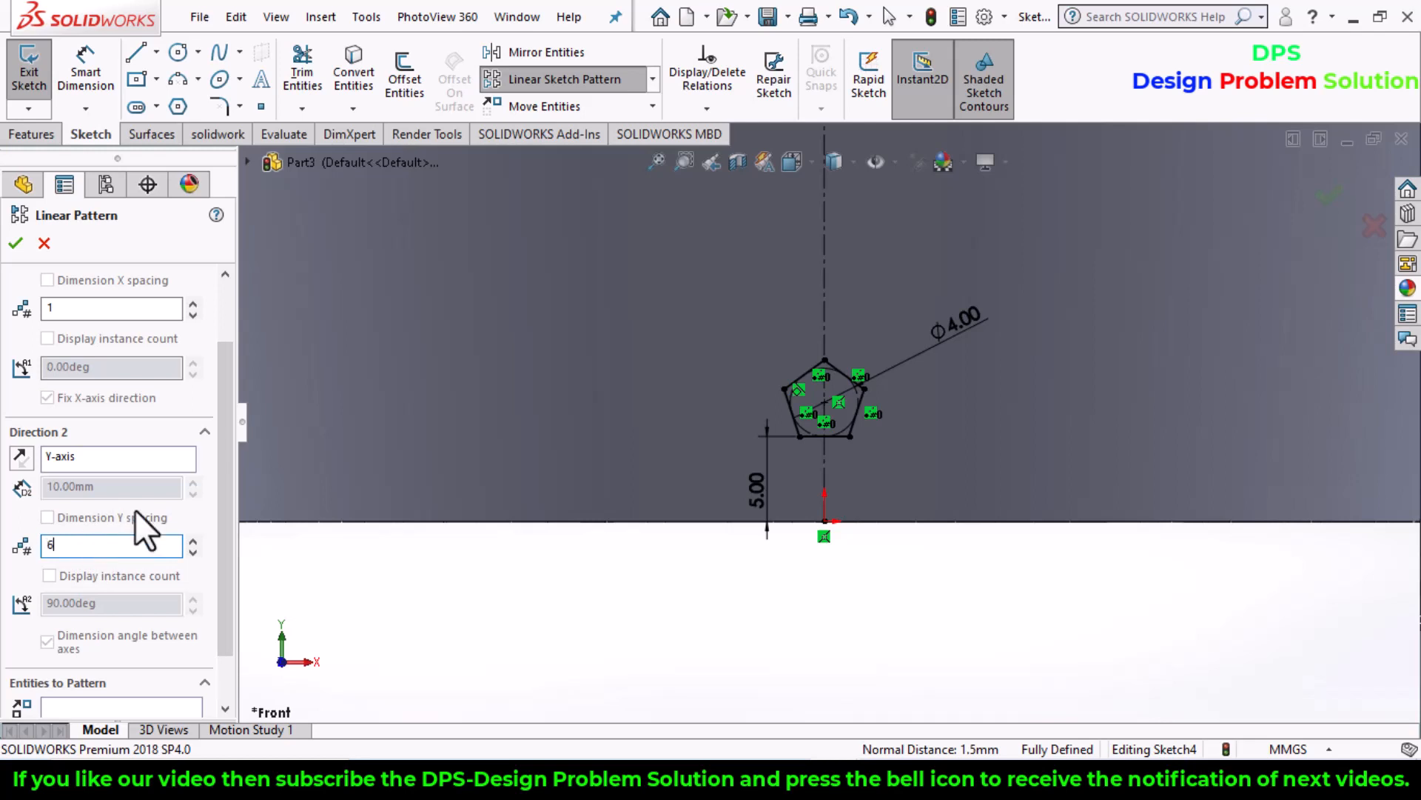
{"action": "left_click_drag", "start_coordinate": [137, 487], "coordinate": [21, 492]}
{"action": "type", "text": "6"}
{"action": "key", "text": "Return"}
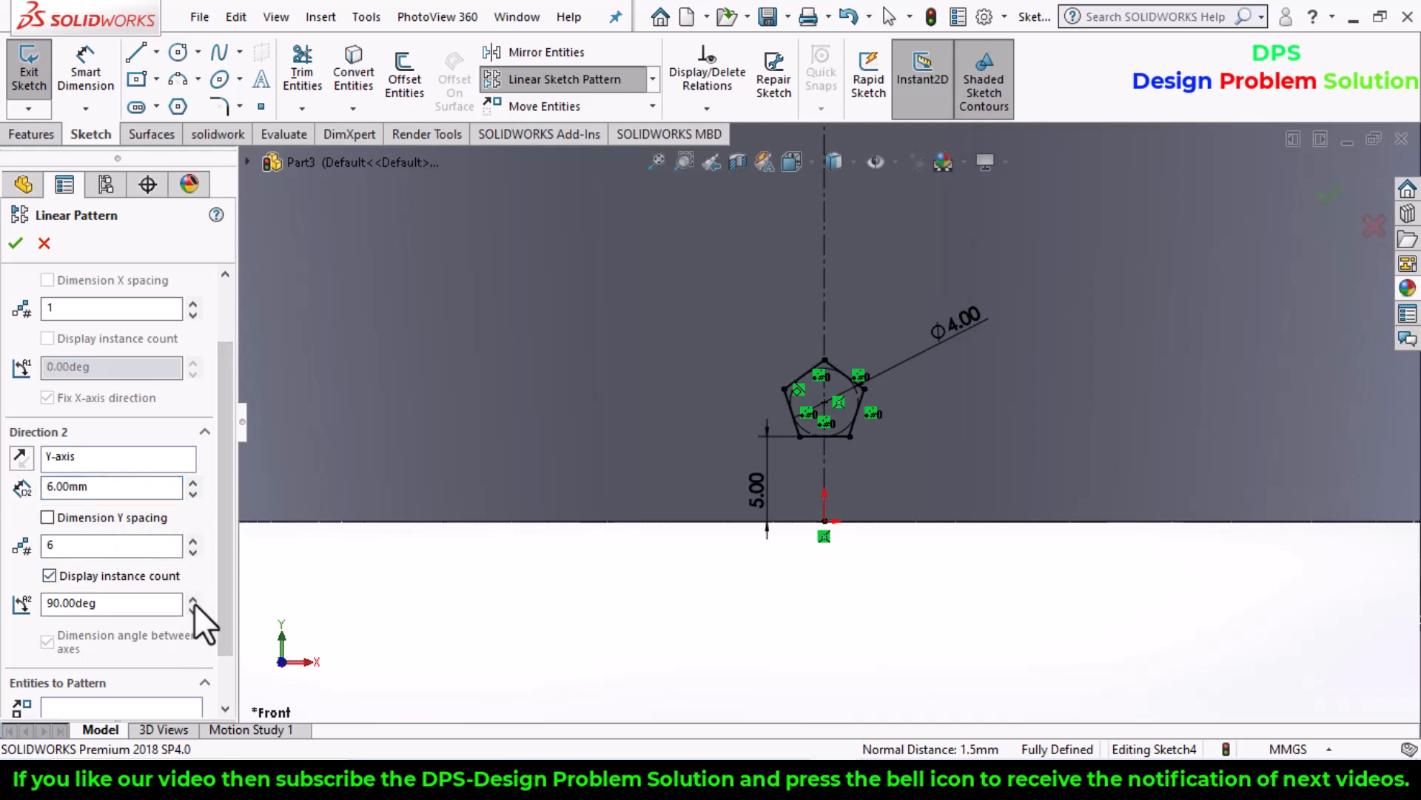
Step: Pattern only the pentagon's five sides up the centerline, leaving its construction circle out of the linear sketch pattern
{"action": "scroll", "coordinate": [220, 571], "scroll_direction": "down", "scroll_amount": 2}
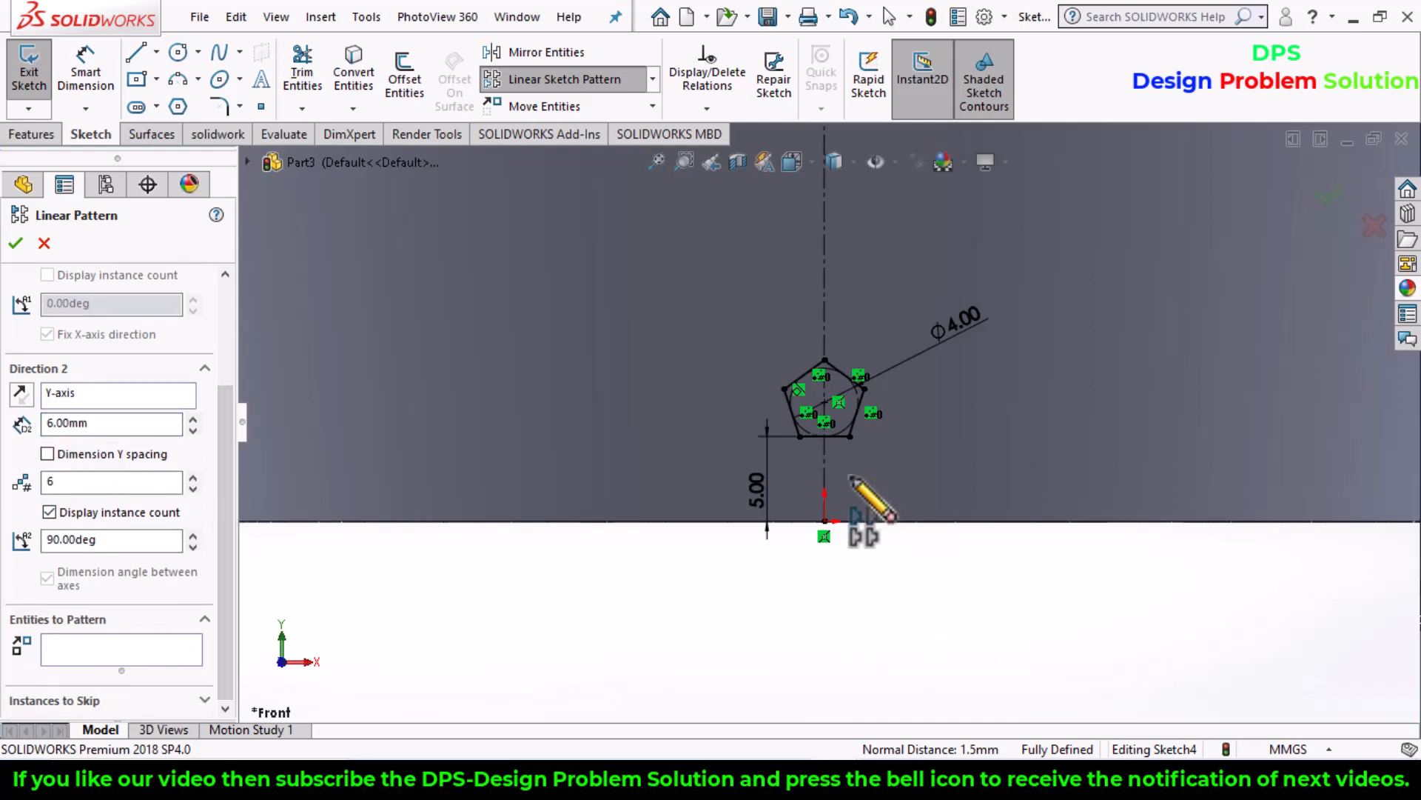
{"action": "left_click", "coordinate": [856, 427]}
{"action": "left_click", "coordinate": [812, 438]}
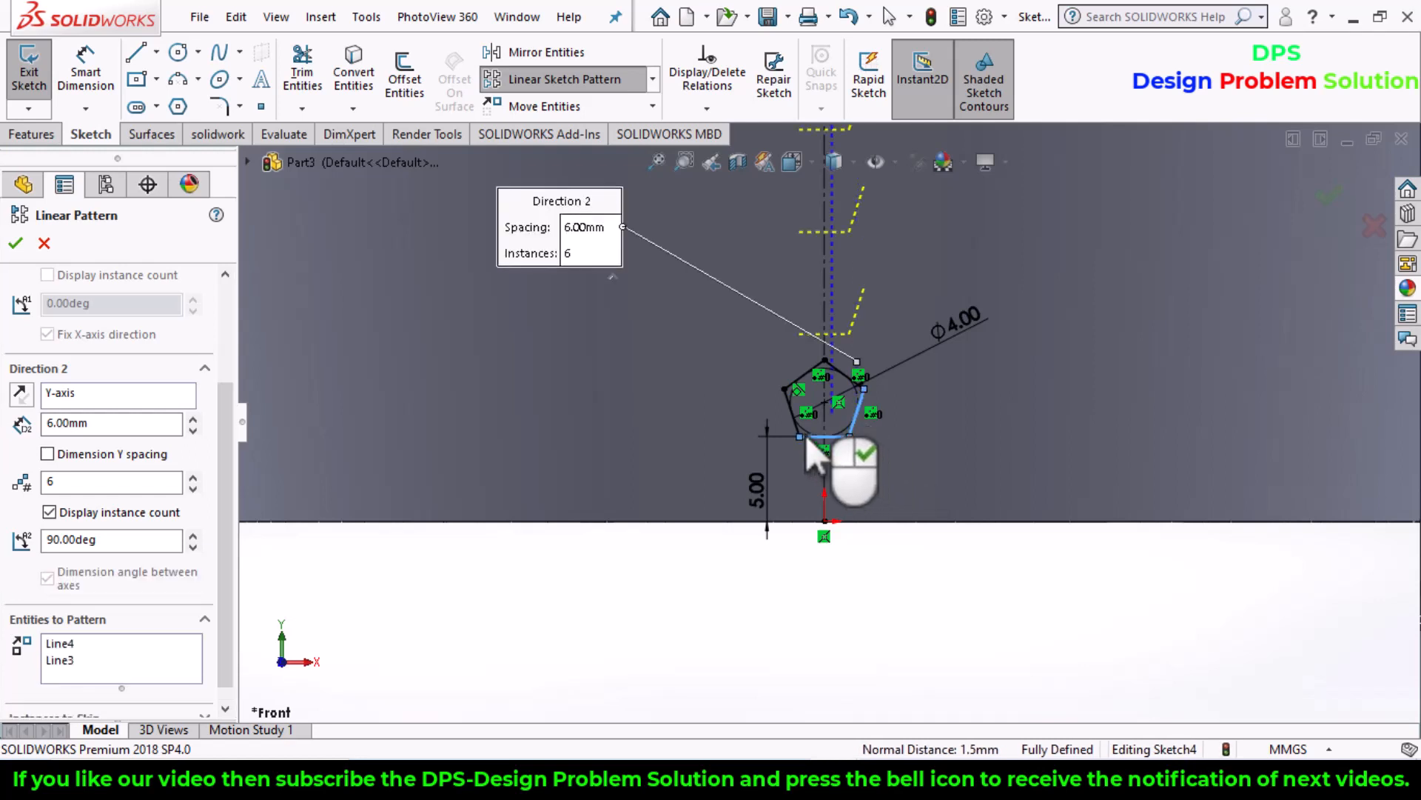
{"action": "left_click", "coordinate": [797, 427]}
{"action": "left_click", "coordinate": [804, 379]}
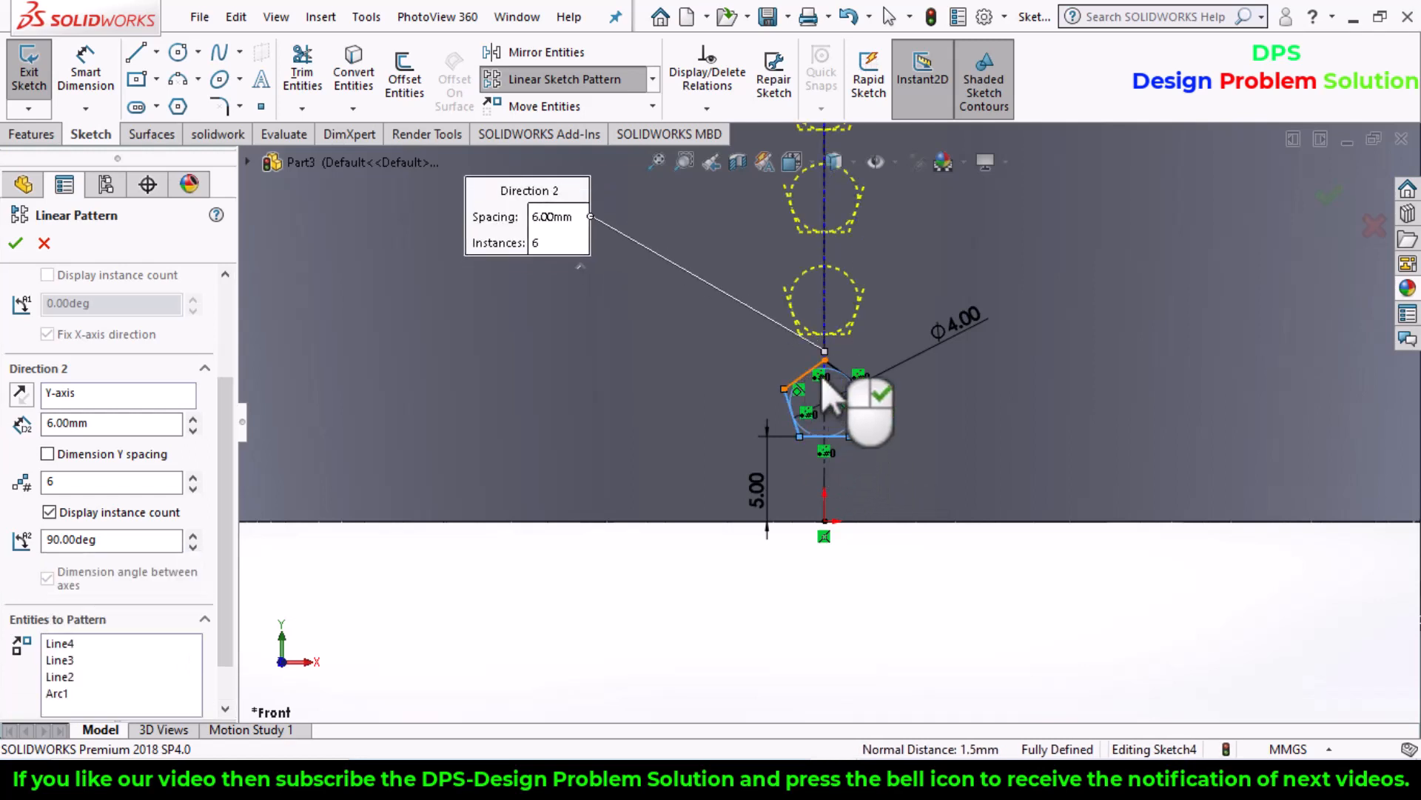
{"action": "left_click", "coordinate": [838, 369]}
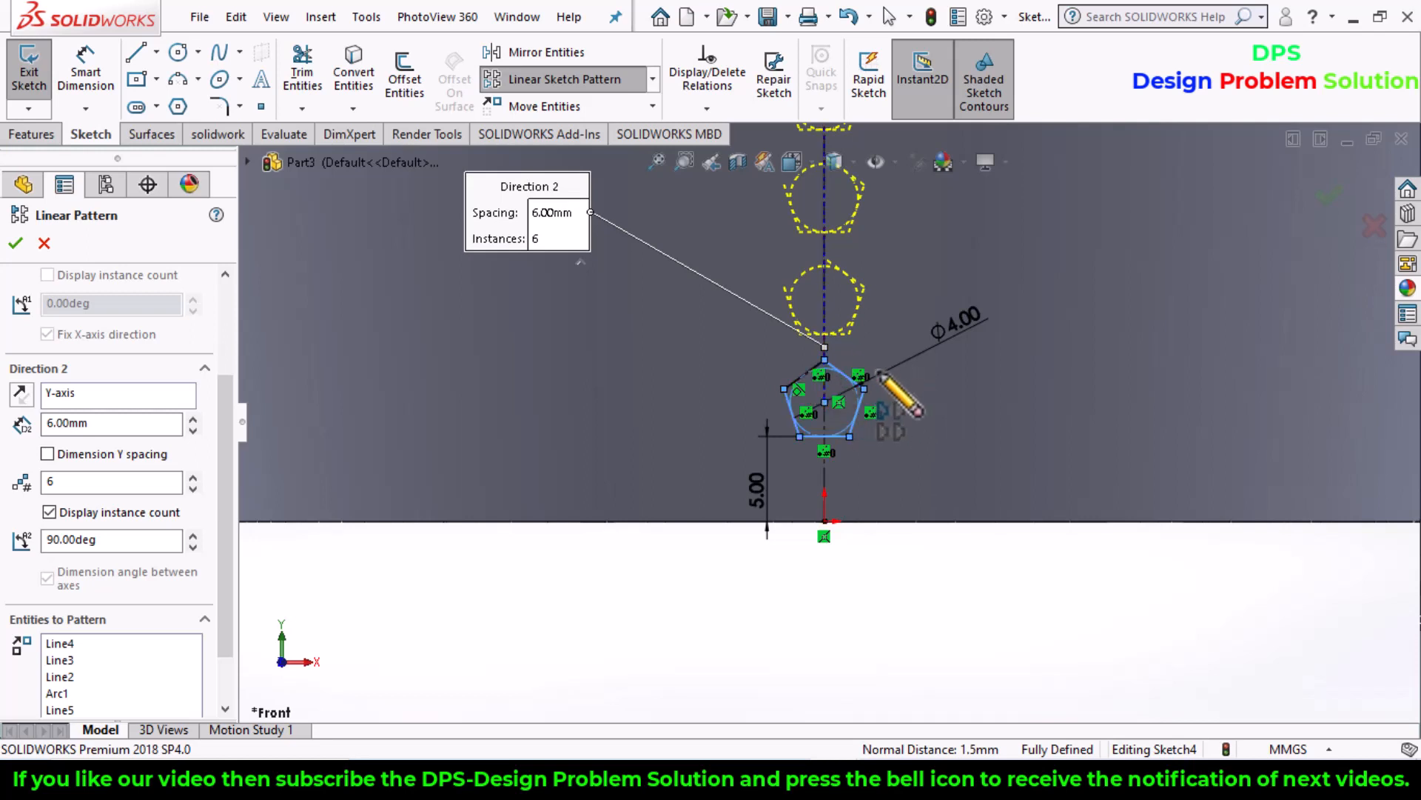
{"action": "scroll", "coordinate": [880, 374], "scroll_direction": "down", "scroll_amount": 3}
{"action": "scroll", "coordinate": [881, 374], "scroll_direction": "down", "scroll_amount": 1}
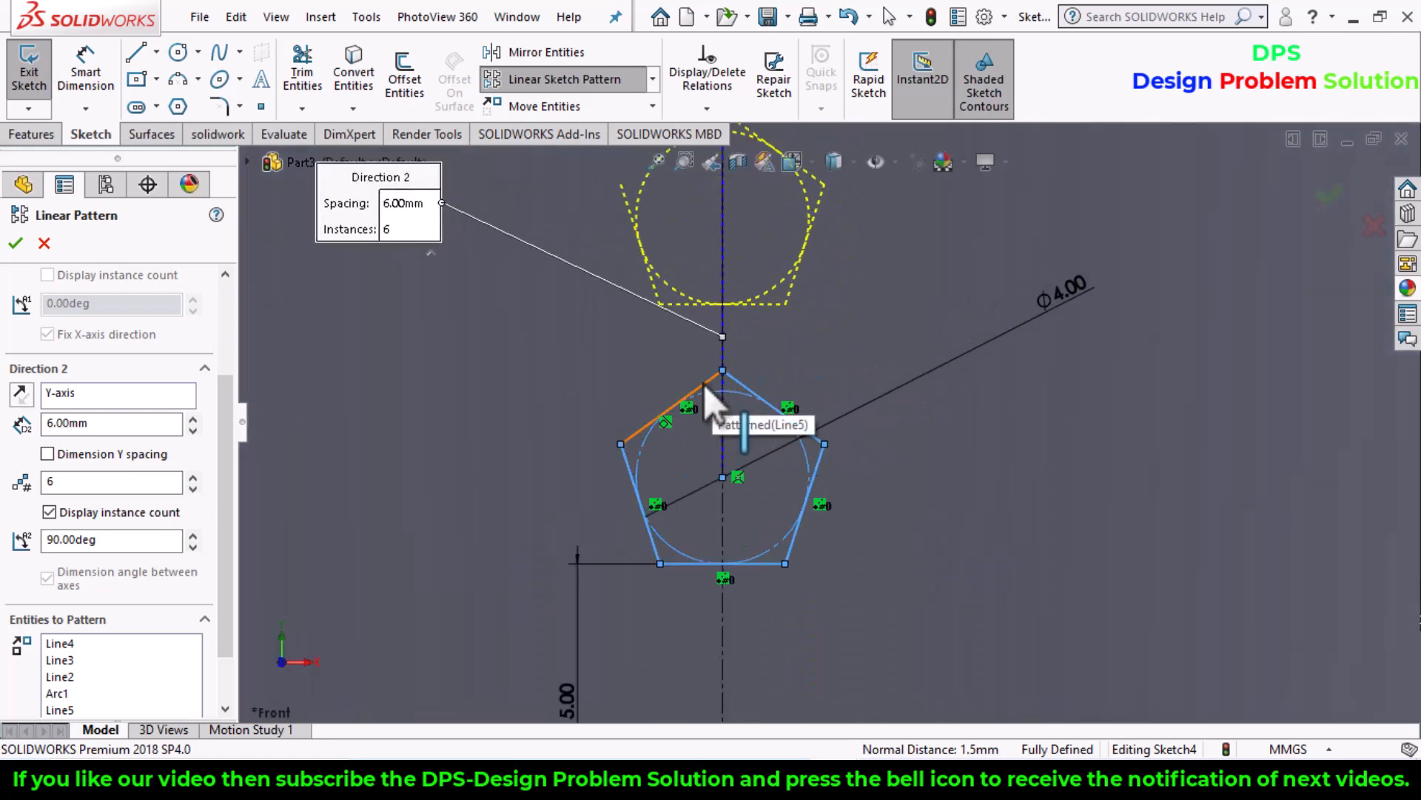
{"action": "left_click", "coordinate": [712, 394]}
{"action": "left_click", "coordinate": [775, 402]}
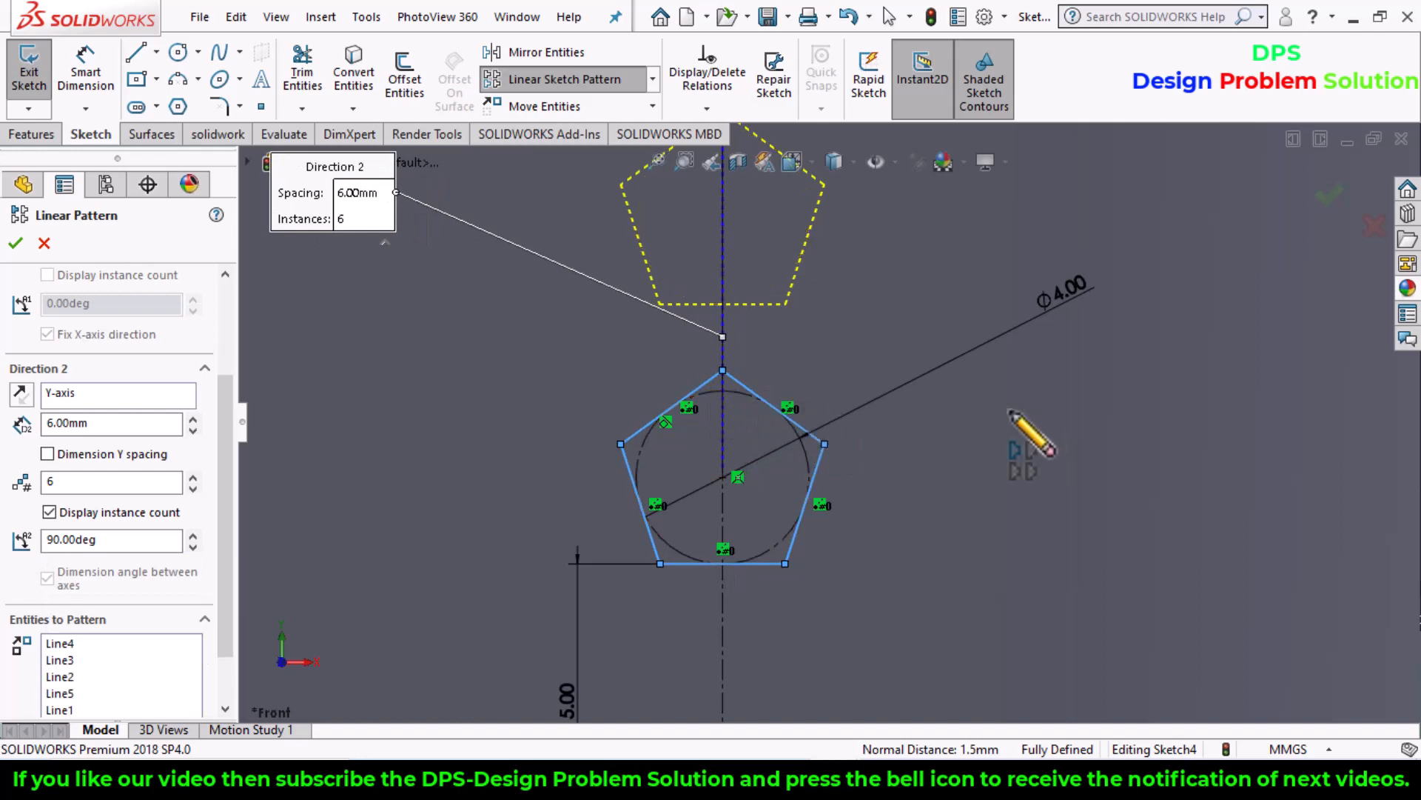
{"action": "scroll", "coordinate": [881, 392], "scroll_direction": "up", "scroll_amount": 5}
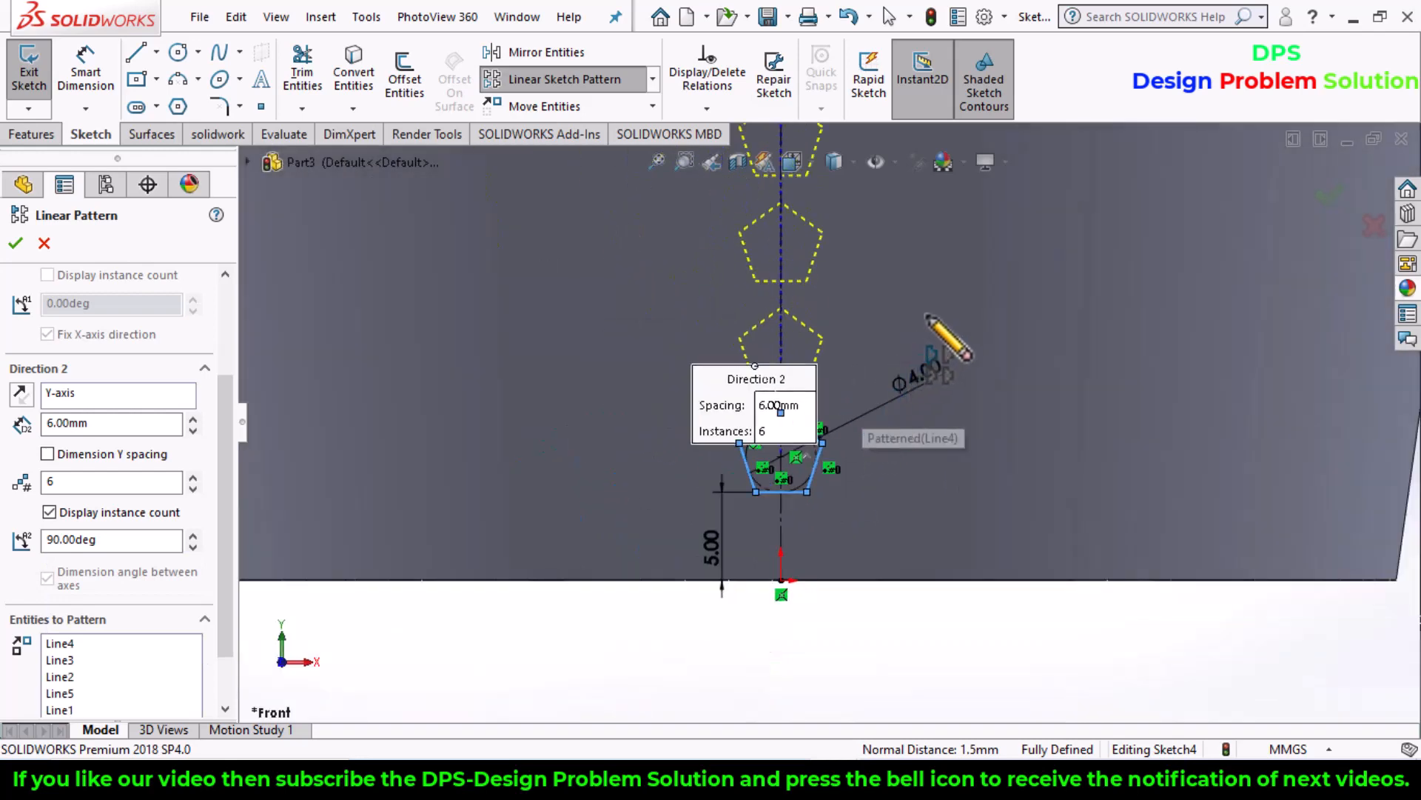
{"action": "scroll", "coordinate": [923, 276], "scroll_direction": "up", "scroll_amount": 2}
{"action": "scroll", "coordinate": [899, 250], "scroll_direction": "down", "scroll_amount": 2}
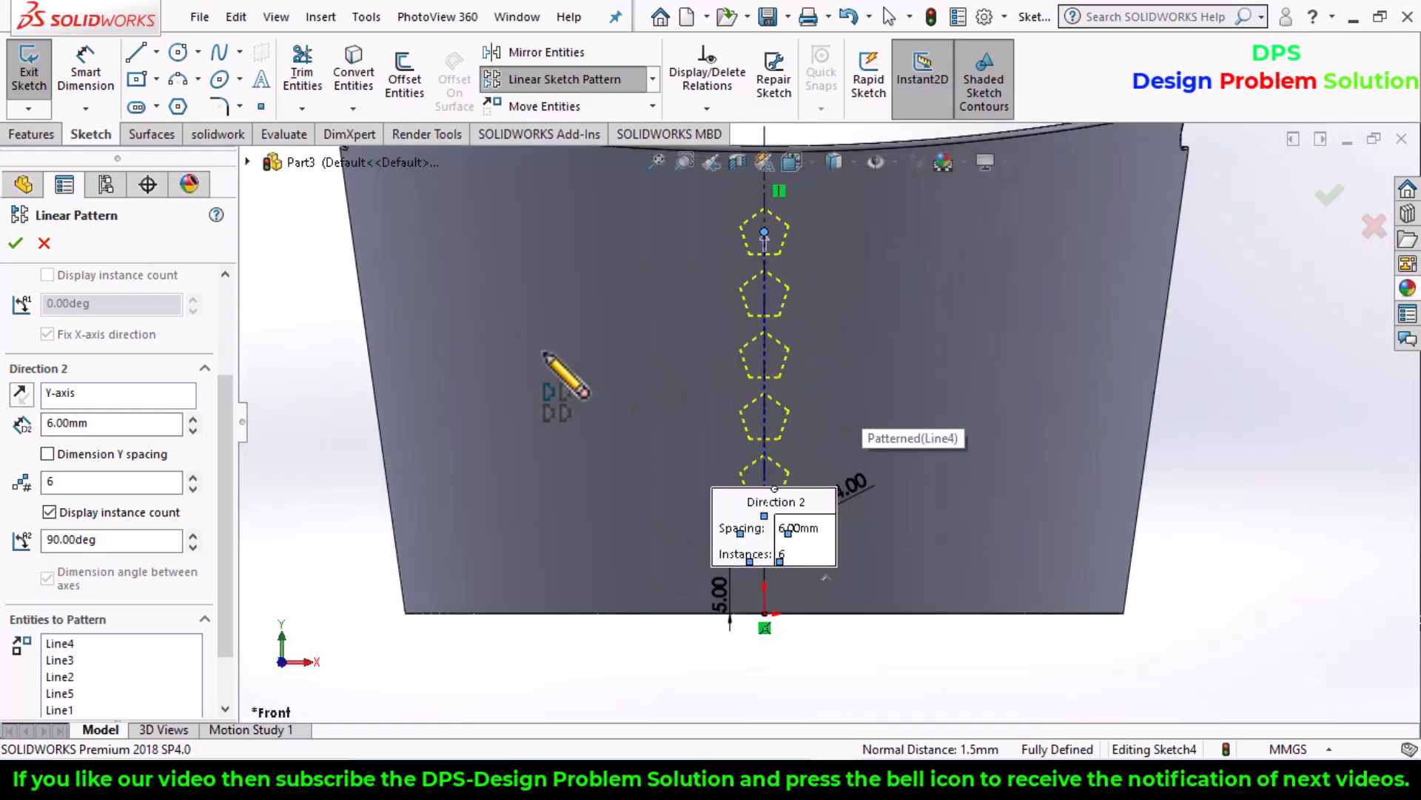
{"action": "left_click", "coordinate": [14, 243]}
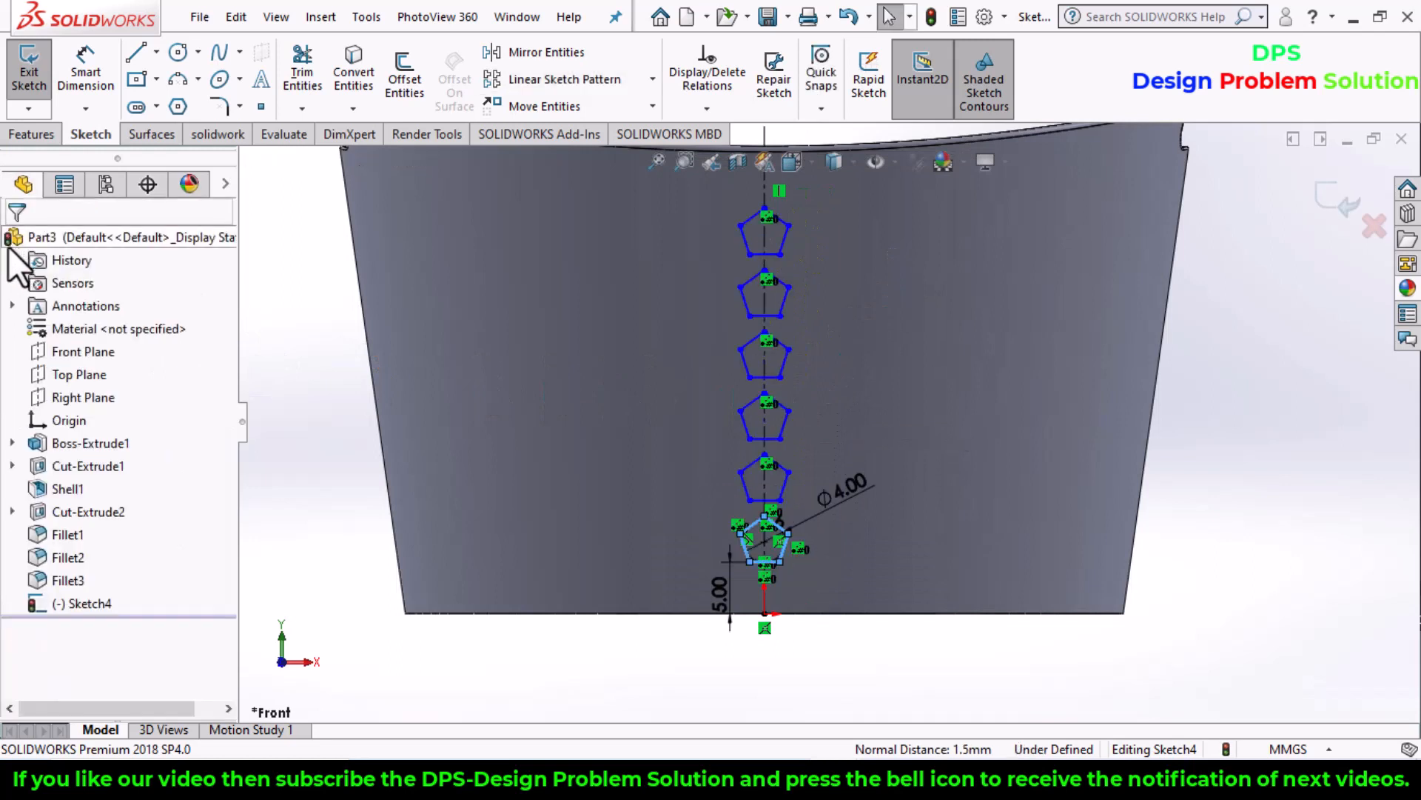
Step: Extrude-cut the column of pentagons Through All with the direction reversed so it pierces the tub's front wall
{"action": "left_click", "coordinate": [32, 135]}
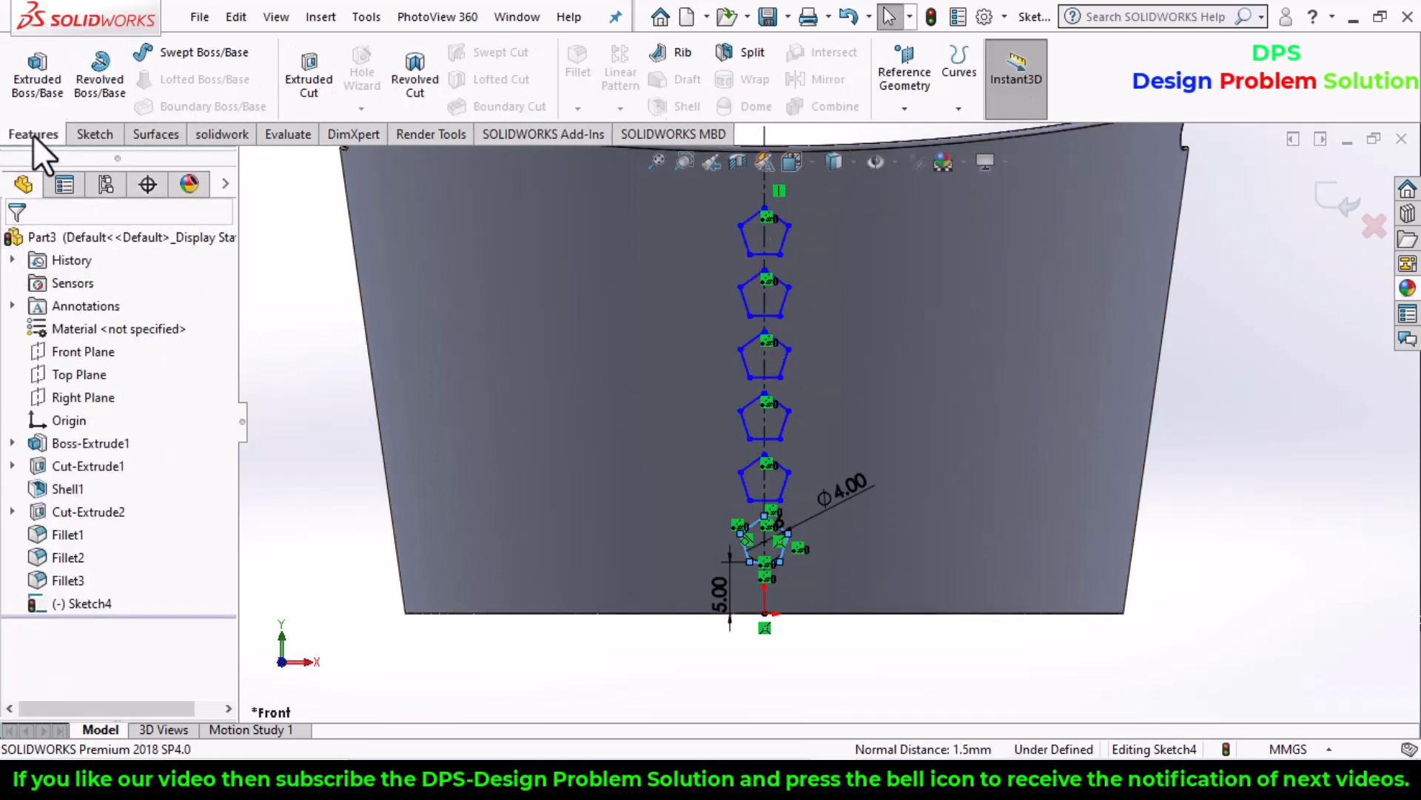
{"action": "left_click", "coordinate": [295, 83]}
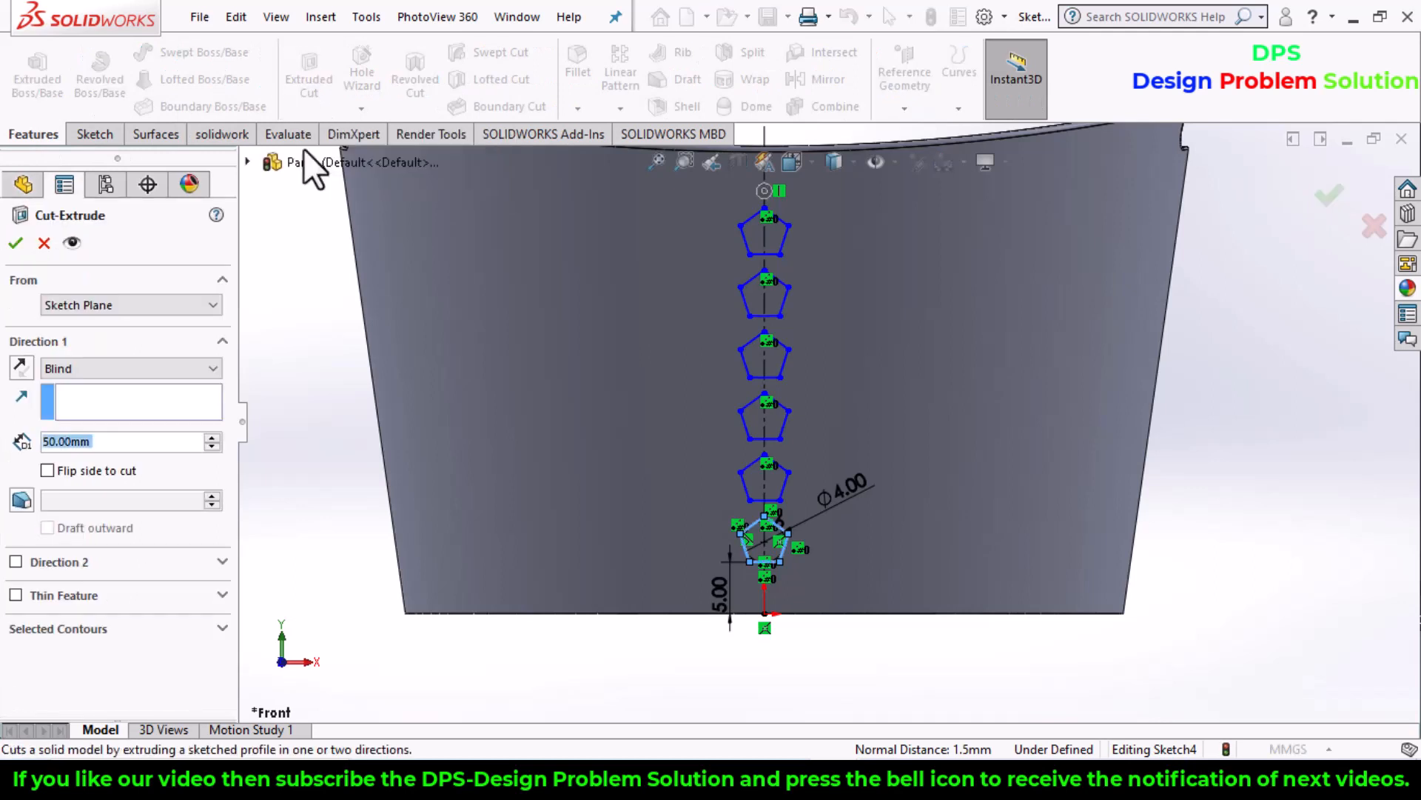
{"action": "left_click", "coordinate": [200, 371]}
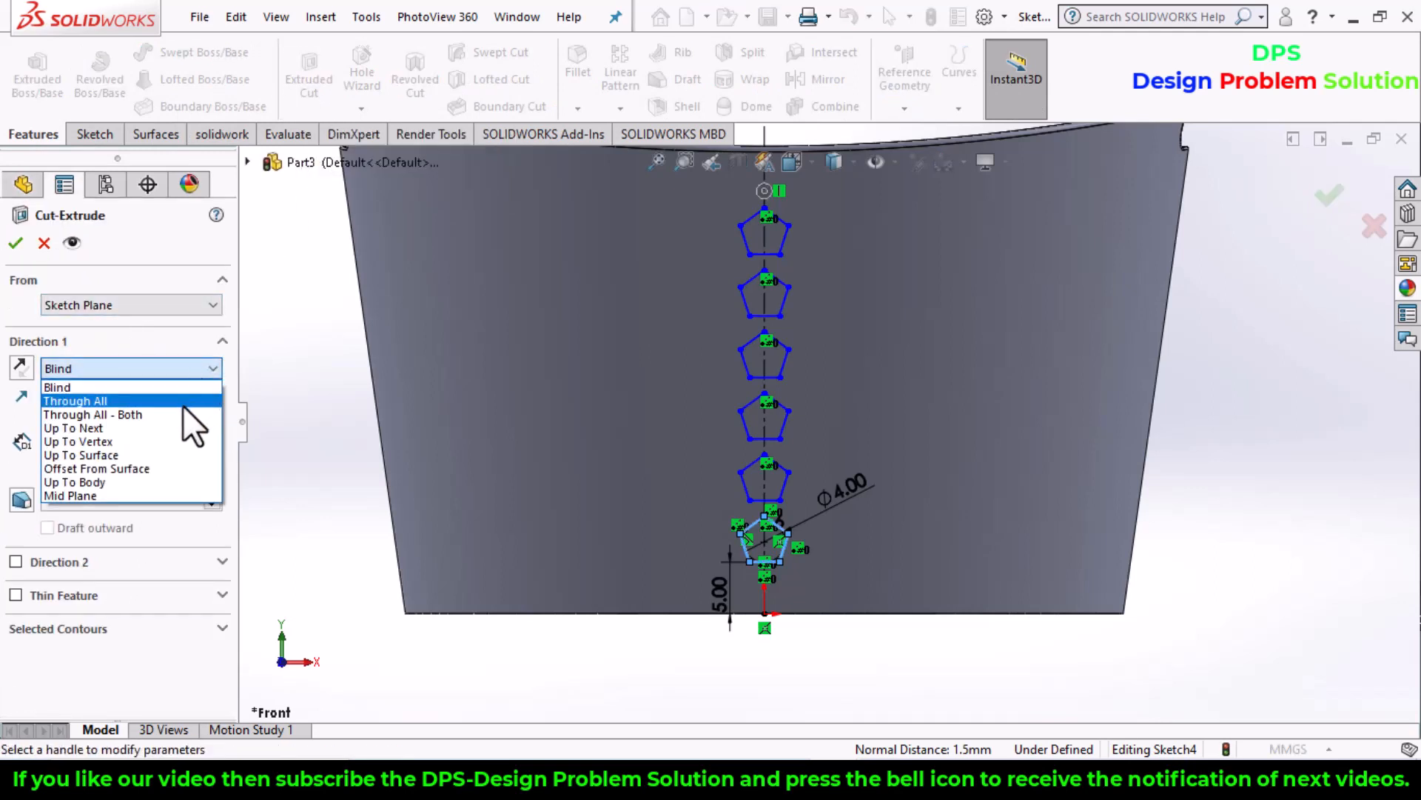
{"action": "left_click", "coordinate": [162, 402]}
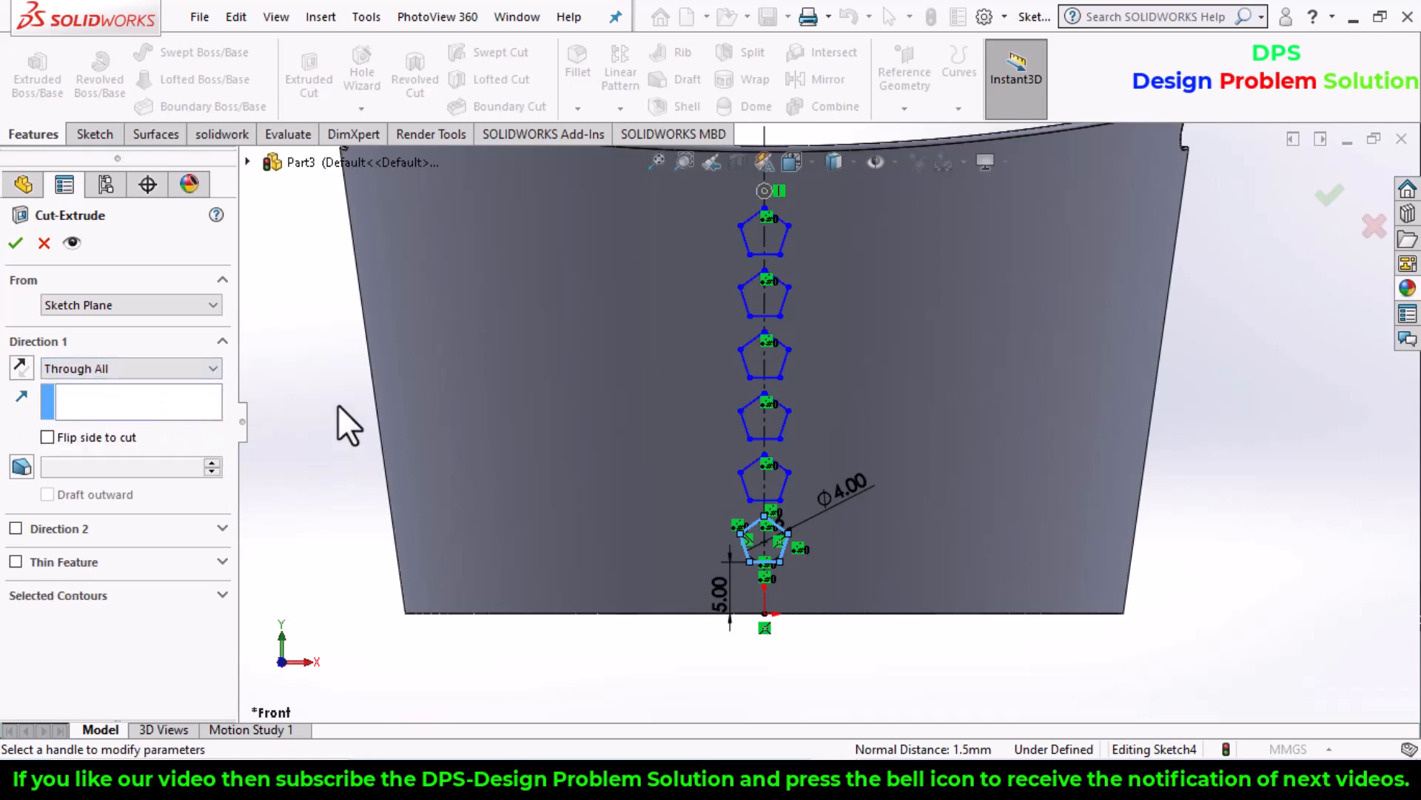
{"action": "scroll", "coordinate": [308, 302], "scroll_direction": "down", "scroll_amount": 4}
{"action": "scroll", "coordinate": [379, 323], "scroll_direction": "up", "scroll_amount": 8}
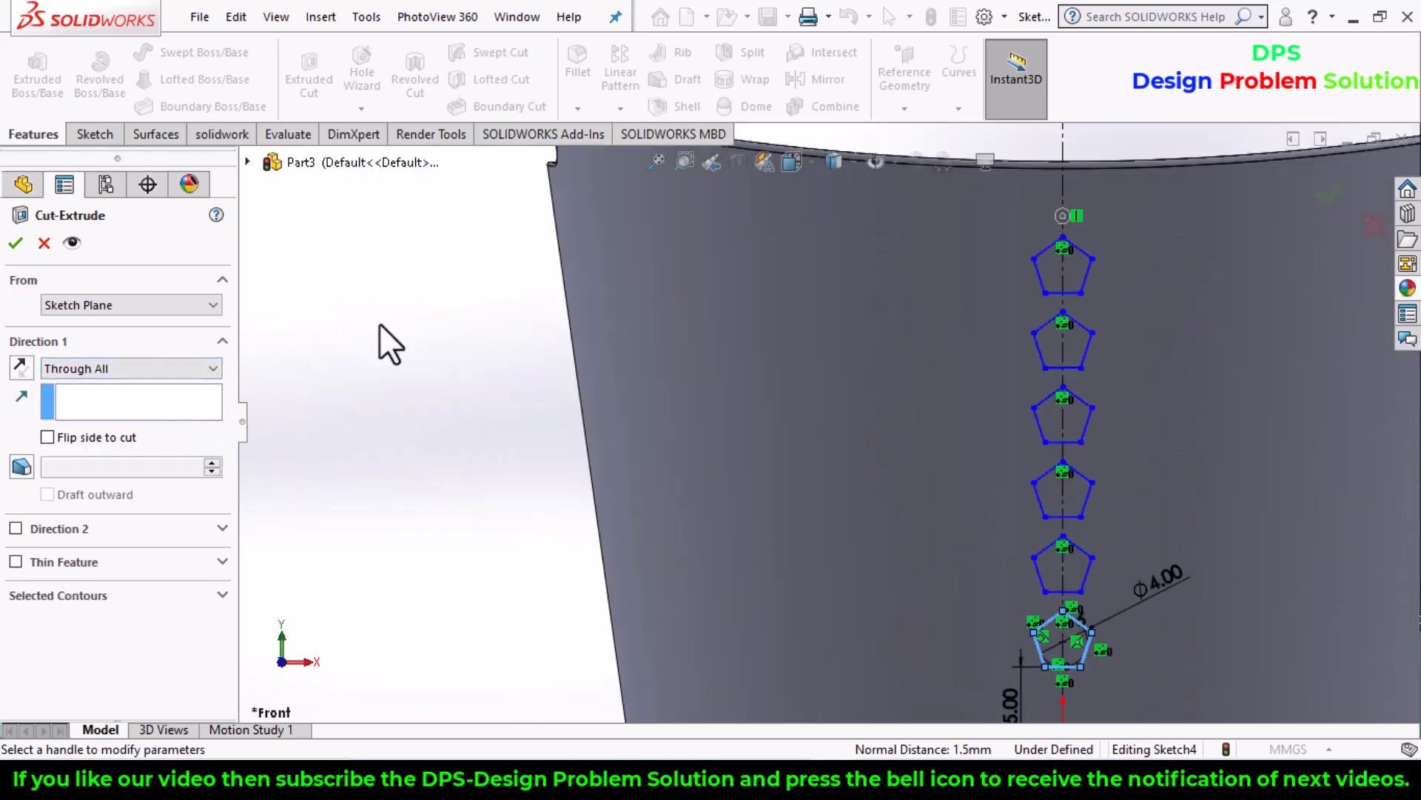
{"action": "middle_click_drag", "start_coordinate": [817, 348], "coordinate": [804, 425]}
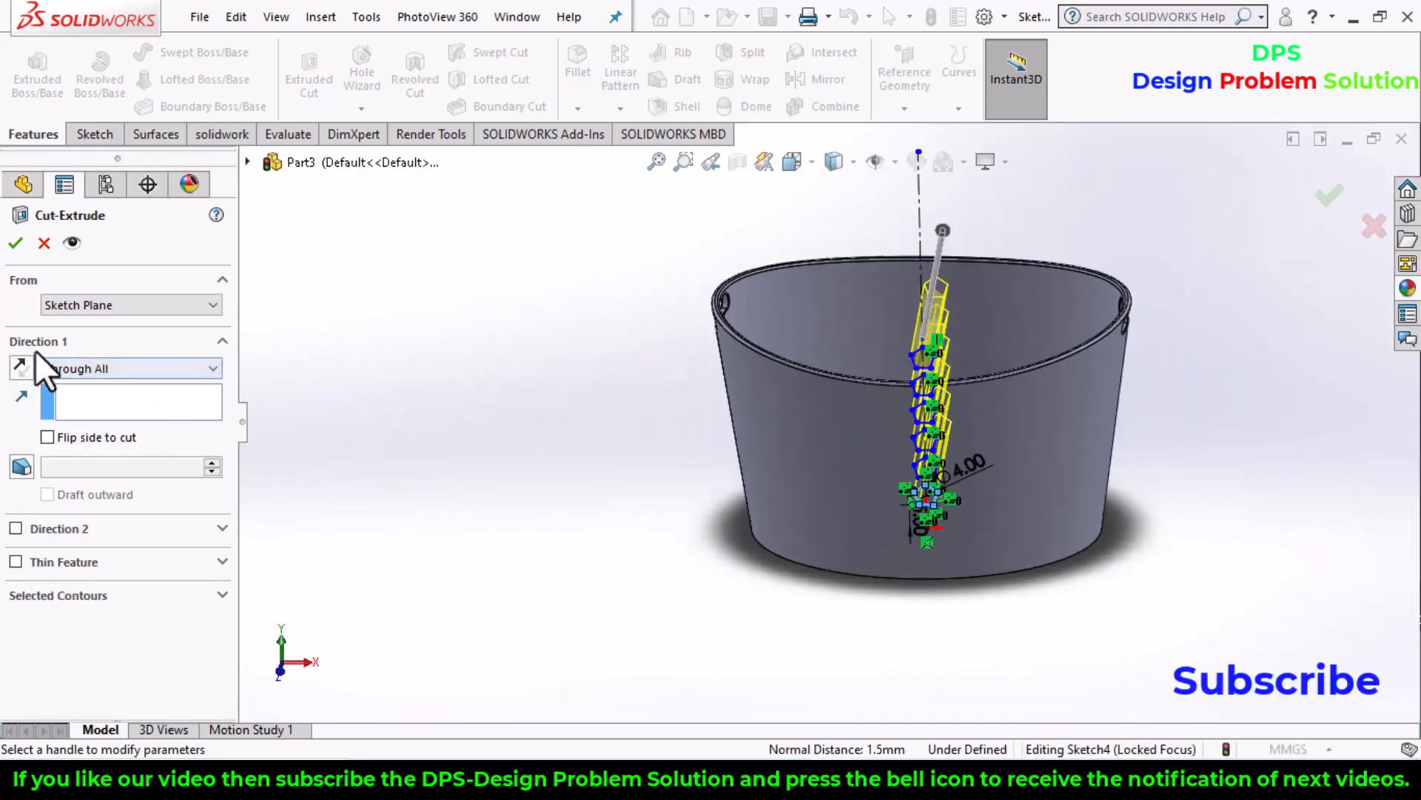
{"action": "left_click", "coordinate": [17, 373]}
{"action": "left_click", "coordinate": [15, 242]}
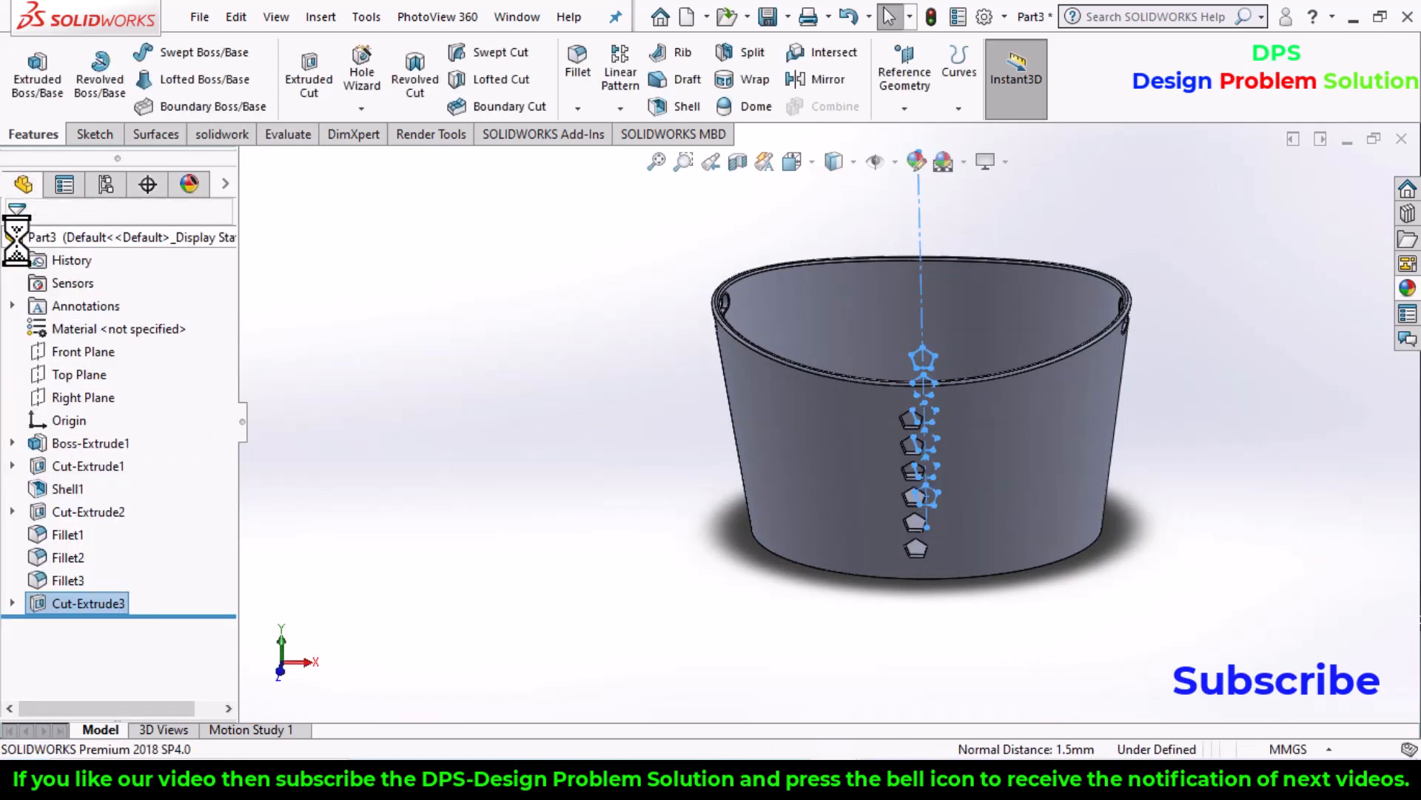
{"action": "left_click", "coordinate": [618, 108]}
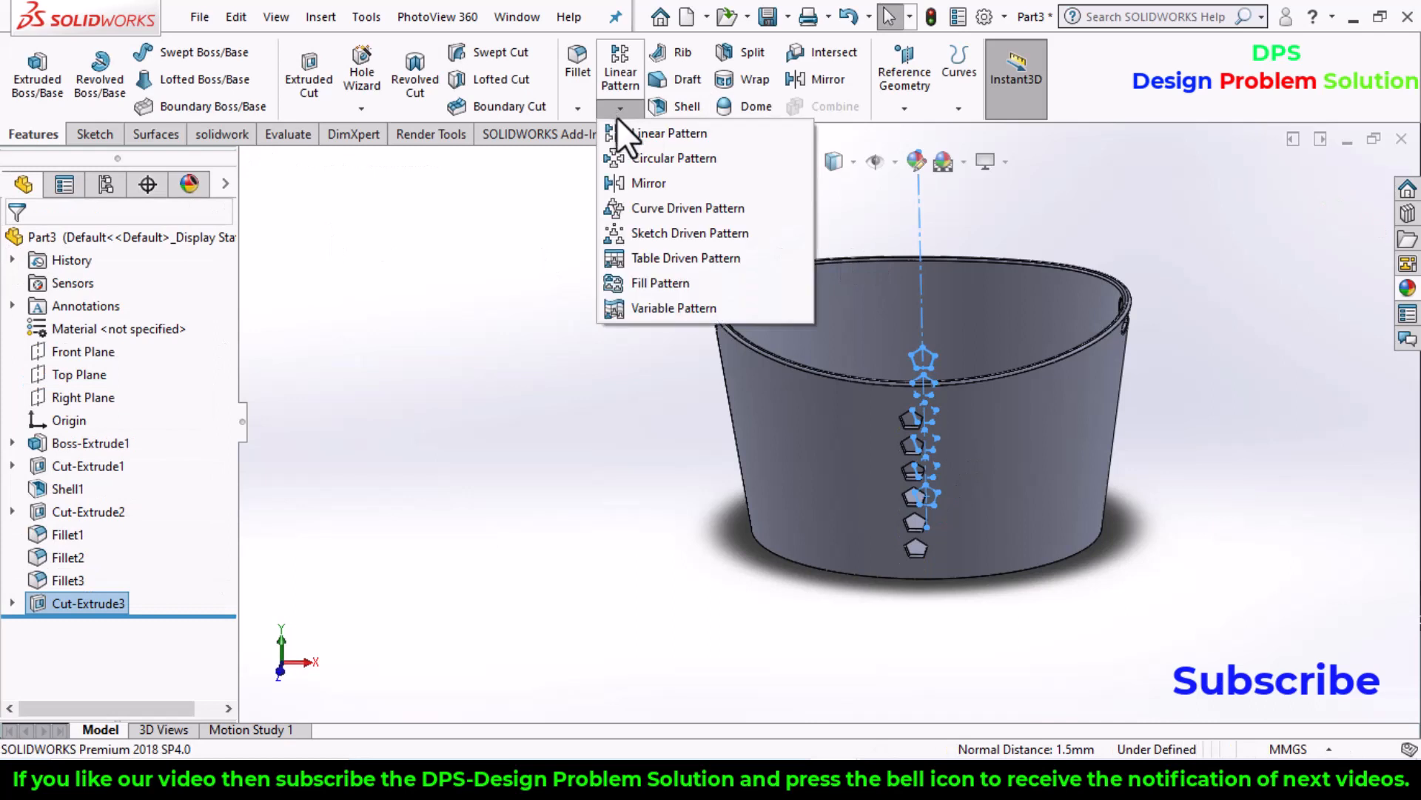
{"action": "left_click", "coordinate": [646, 154]}
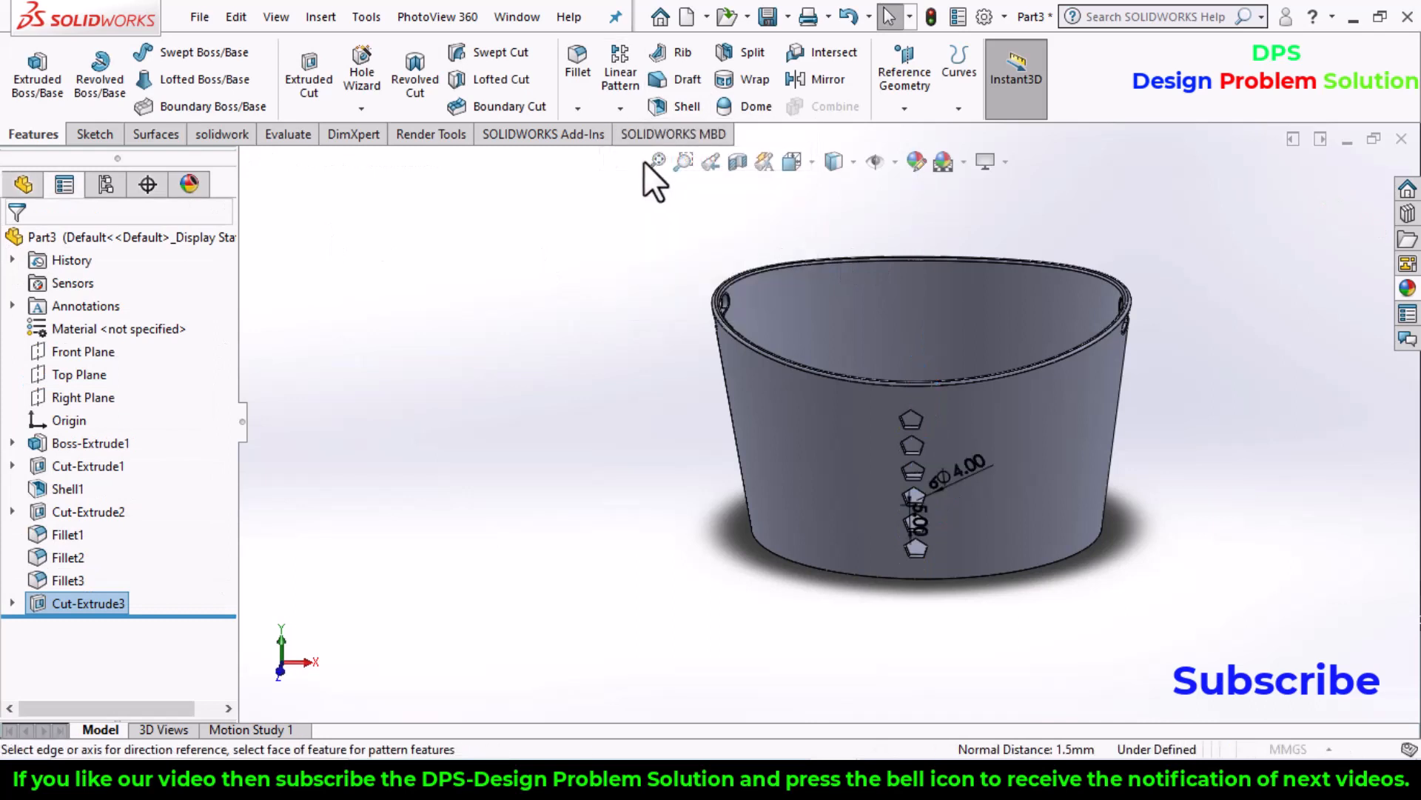
{"action": "double_click", "coordinate": [70, 424]}
{"action": "type", "text": "20"}
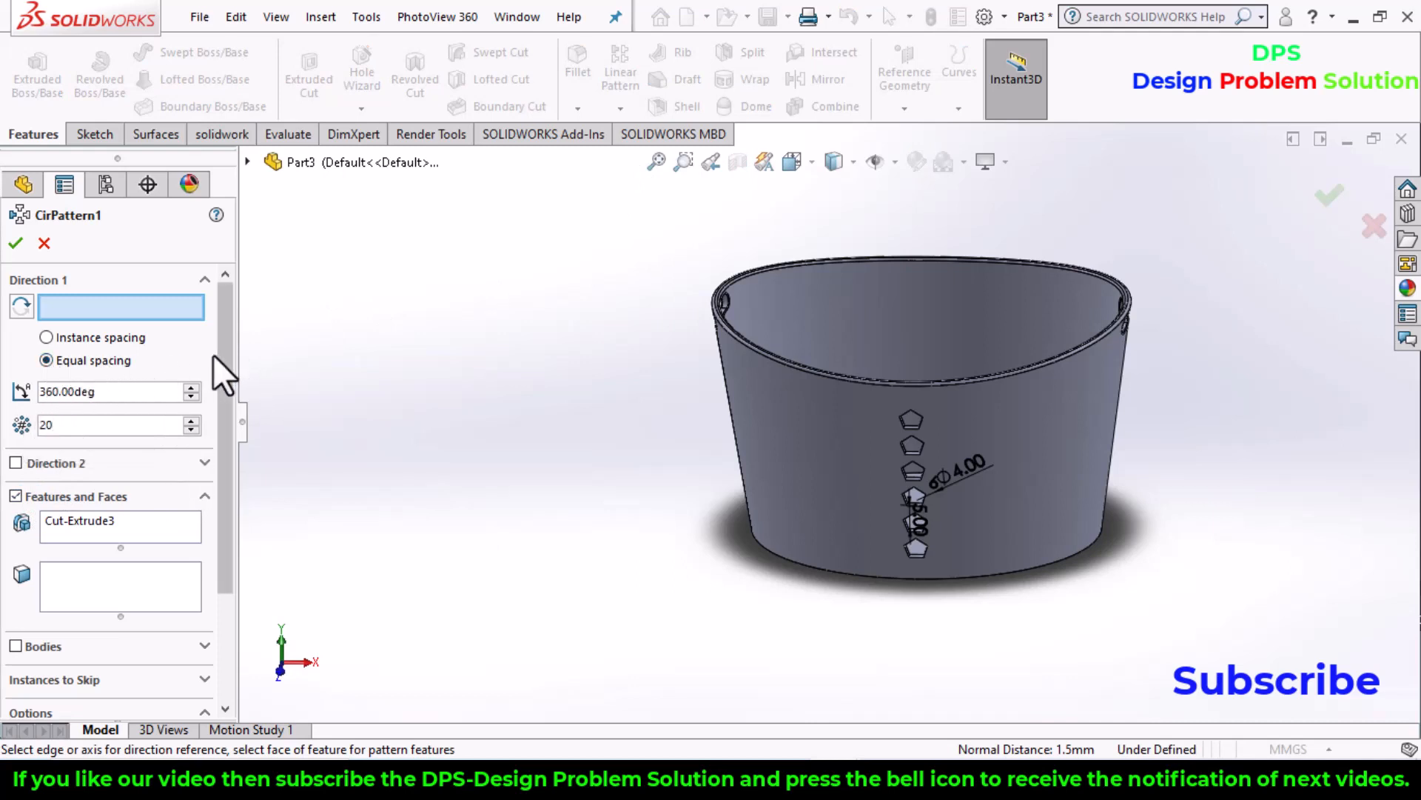
{"action": "scroll", "coordinate": [228, 485], "scroll_direction": "down", "scroll_amount": 1}
{"action": "left_click", "coordinate": [101, 470]}
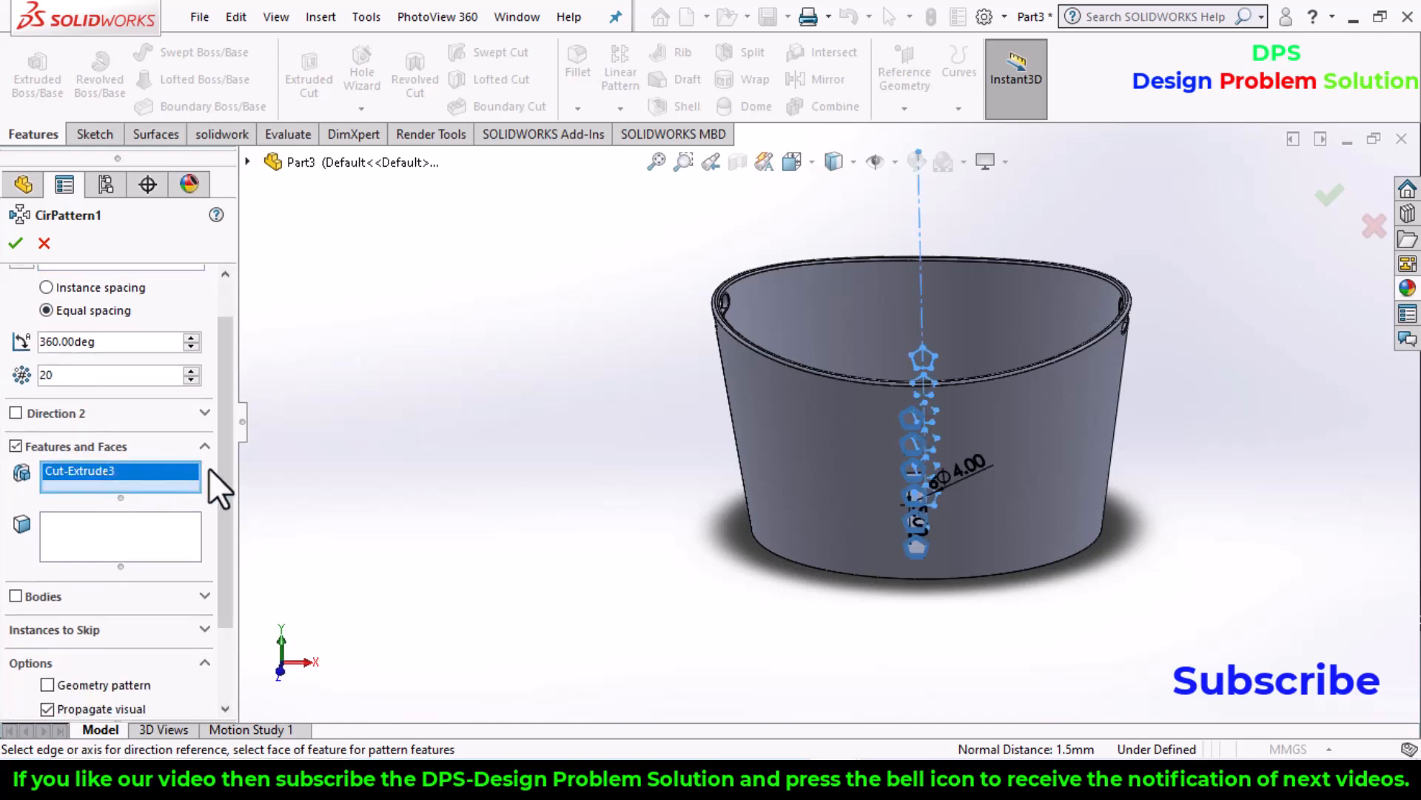
{"action": "left_click", "coordinate": [16, 245]}
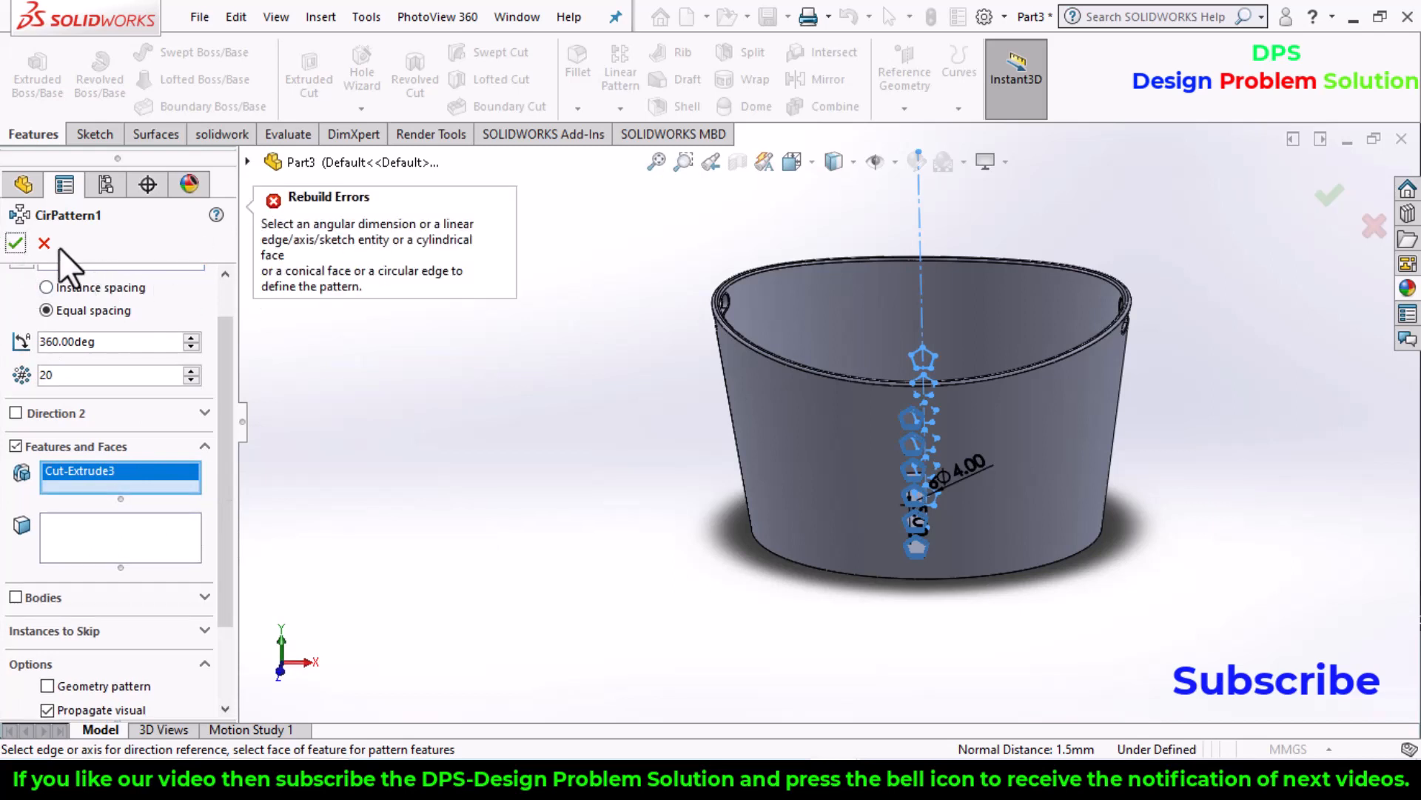
{"action": "left_click", "coordinate": [43, 243]}
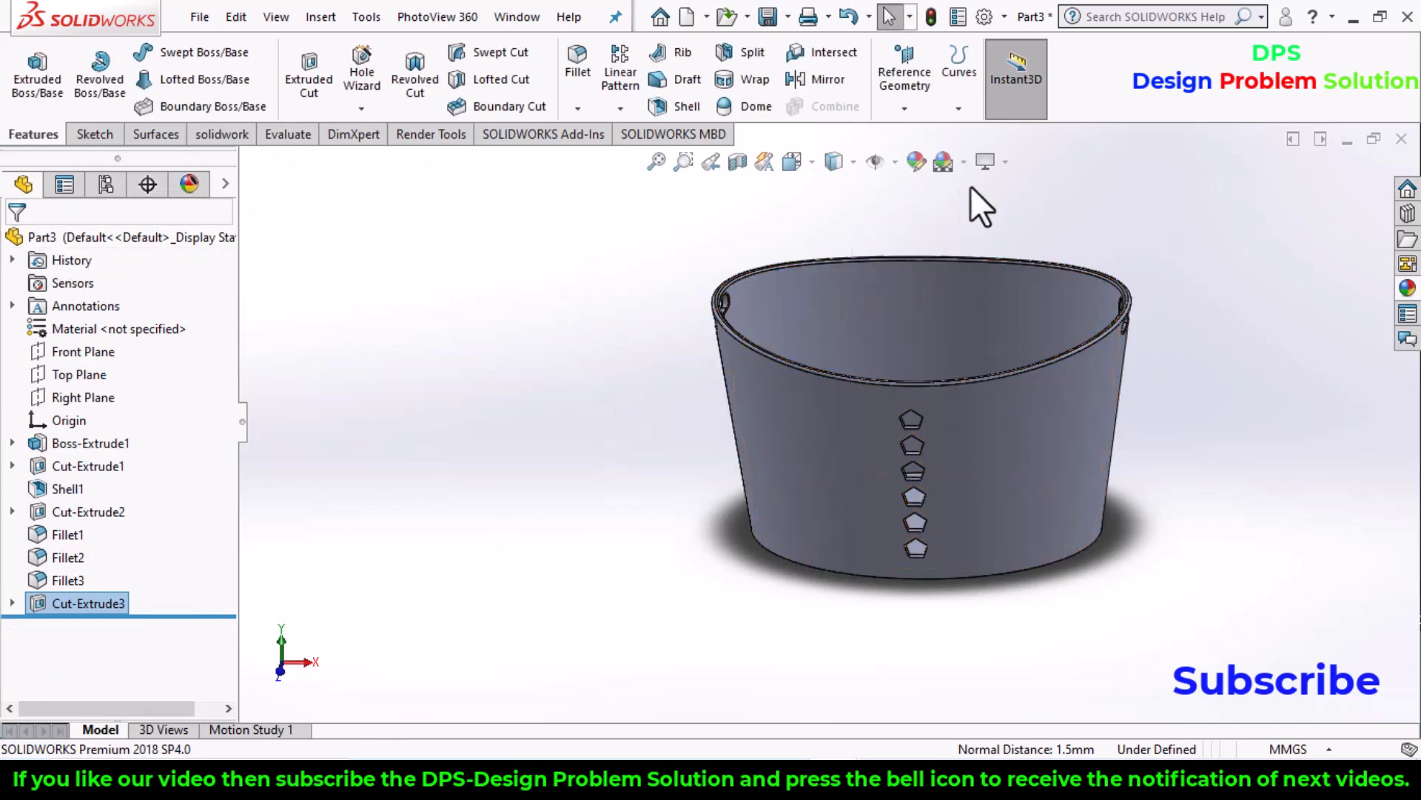
Step: Create a reference axis at the intersection of the Right Plane and the Front Plane
{"action": "left_click", "coordinate": [904, 109]}
{"action": "left_click", "coordinate": [917, 157]}
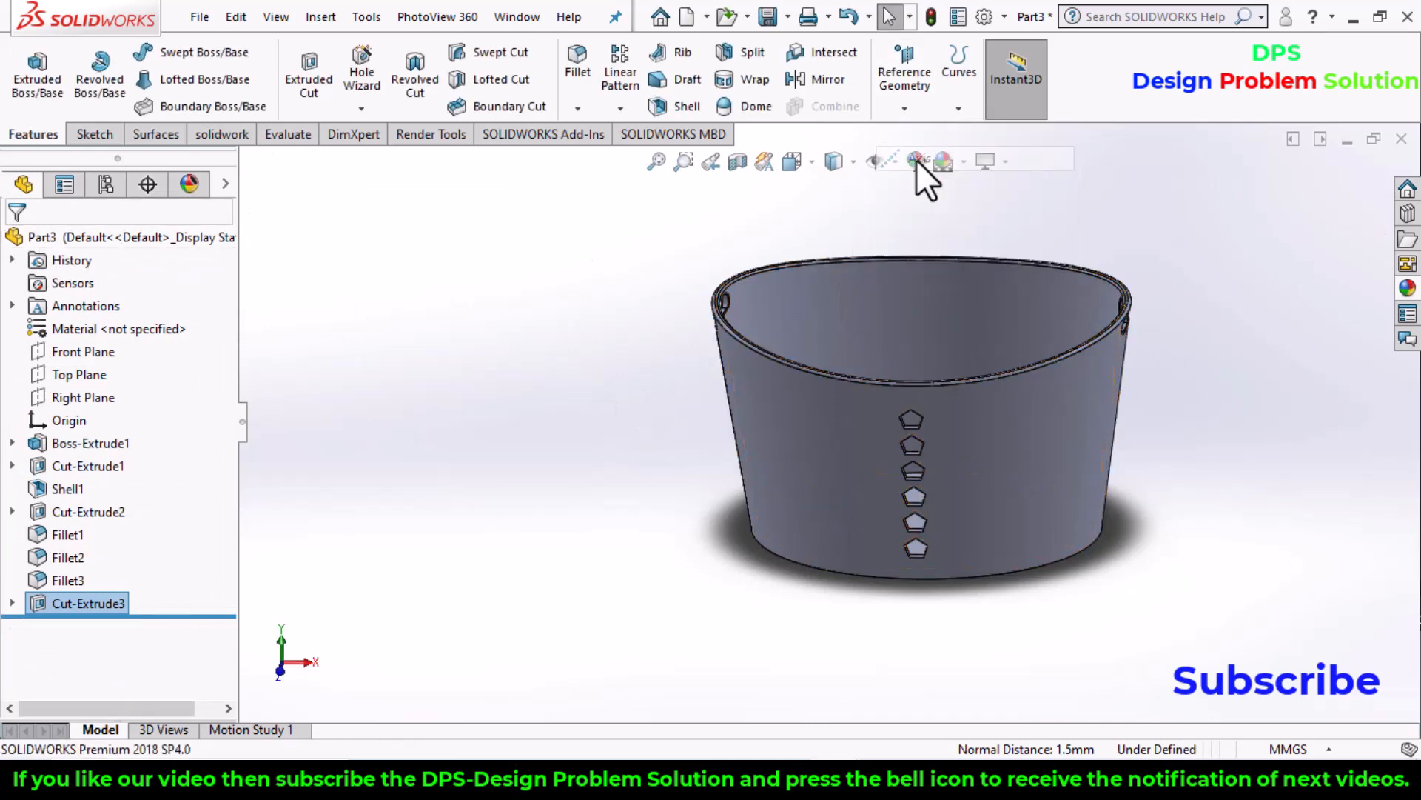
{"action": "left_click", "coordinate": [248, 162]}
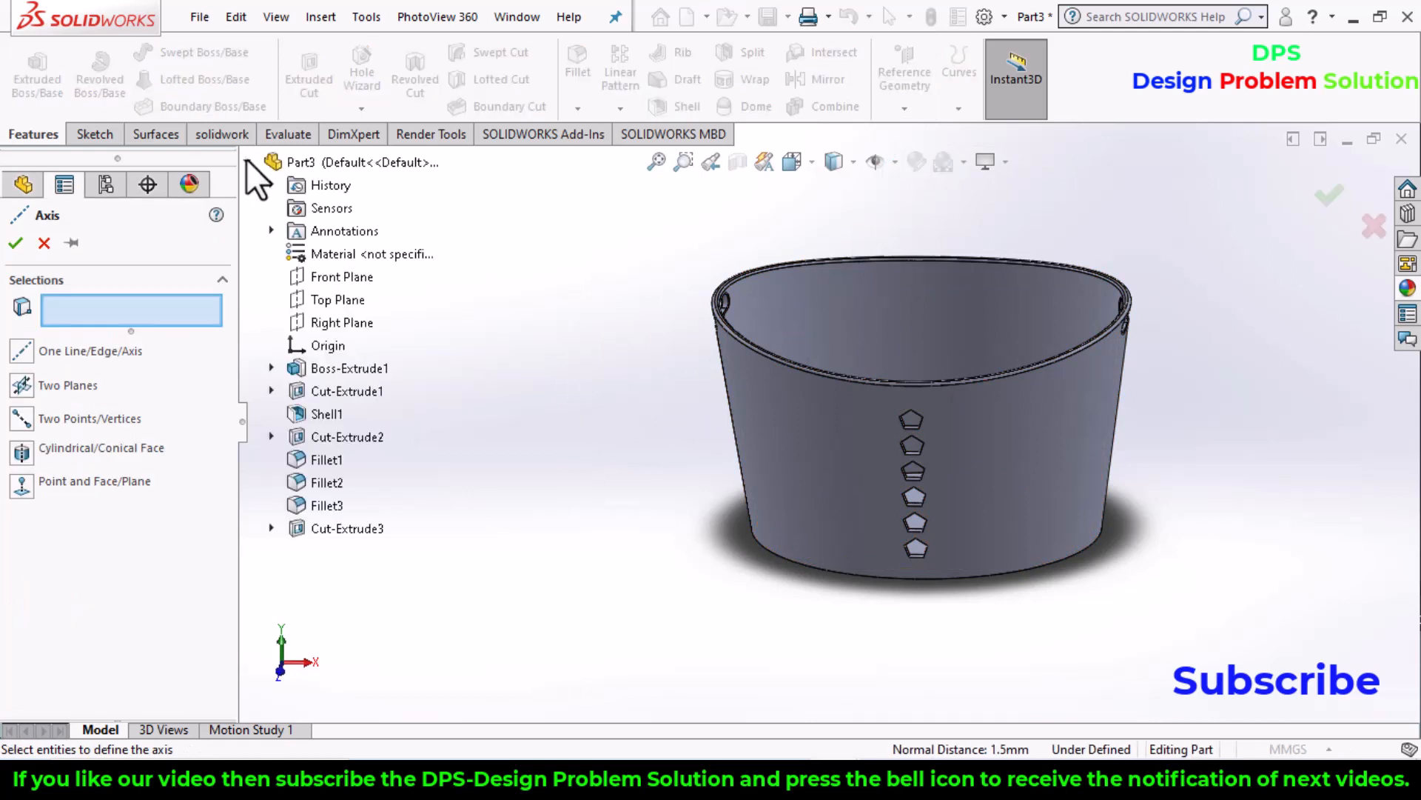
{"action": "left_click", "coordinate": [326, 321]}
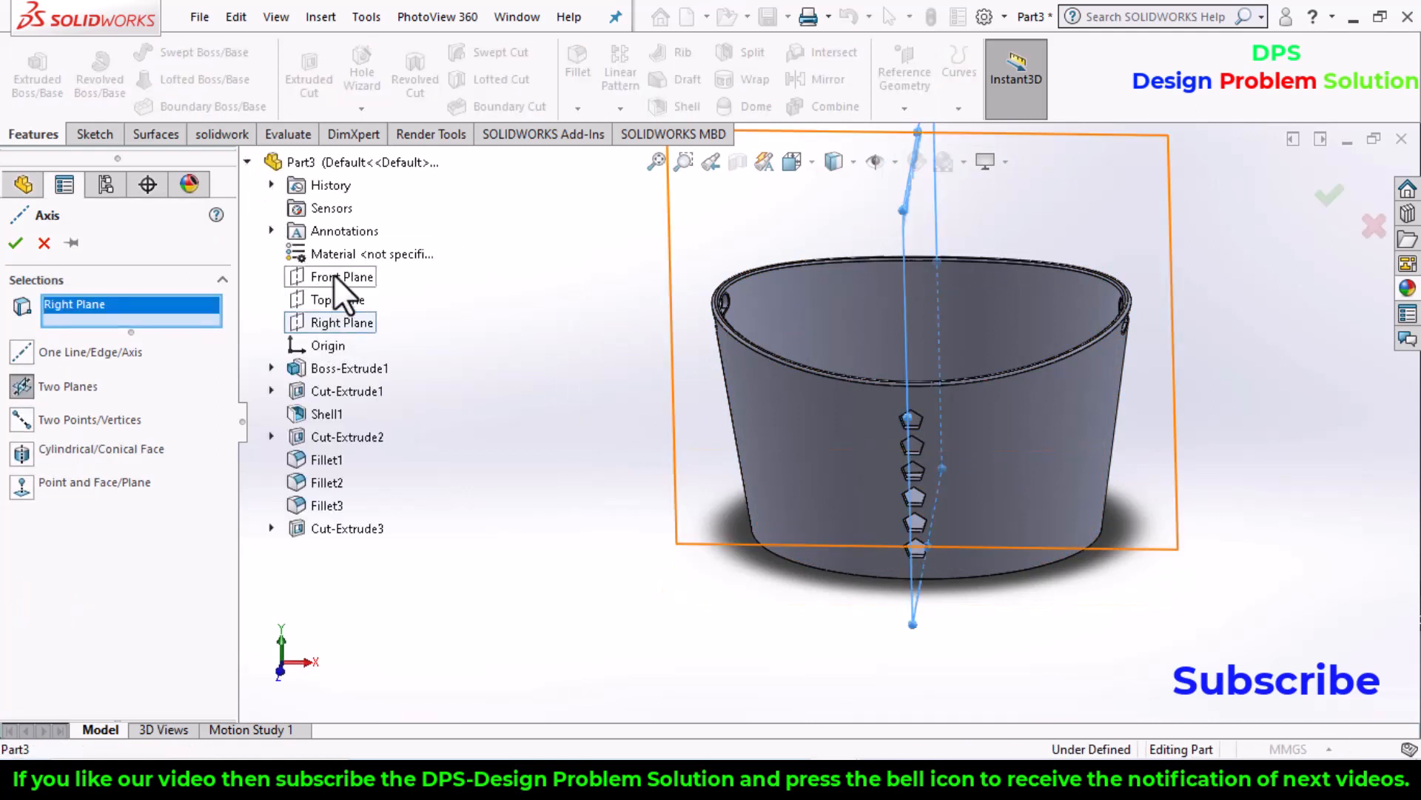
{"action": "left_click", "coordinate": [326, 274]}
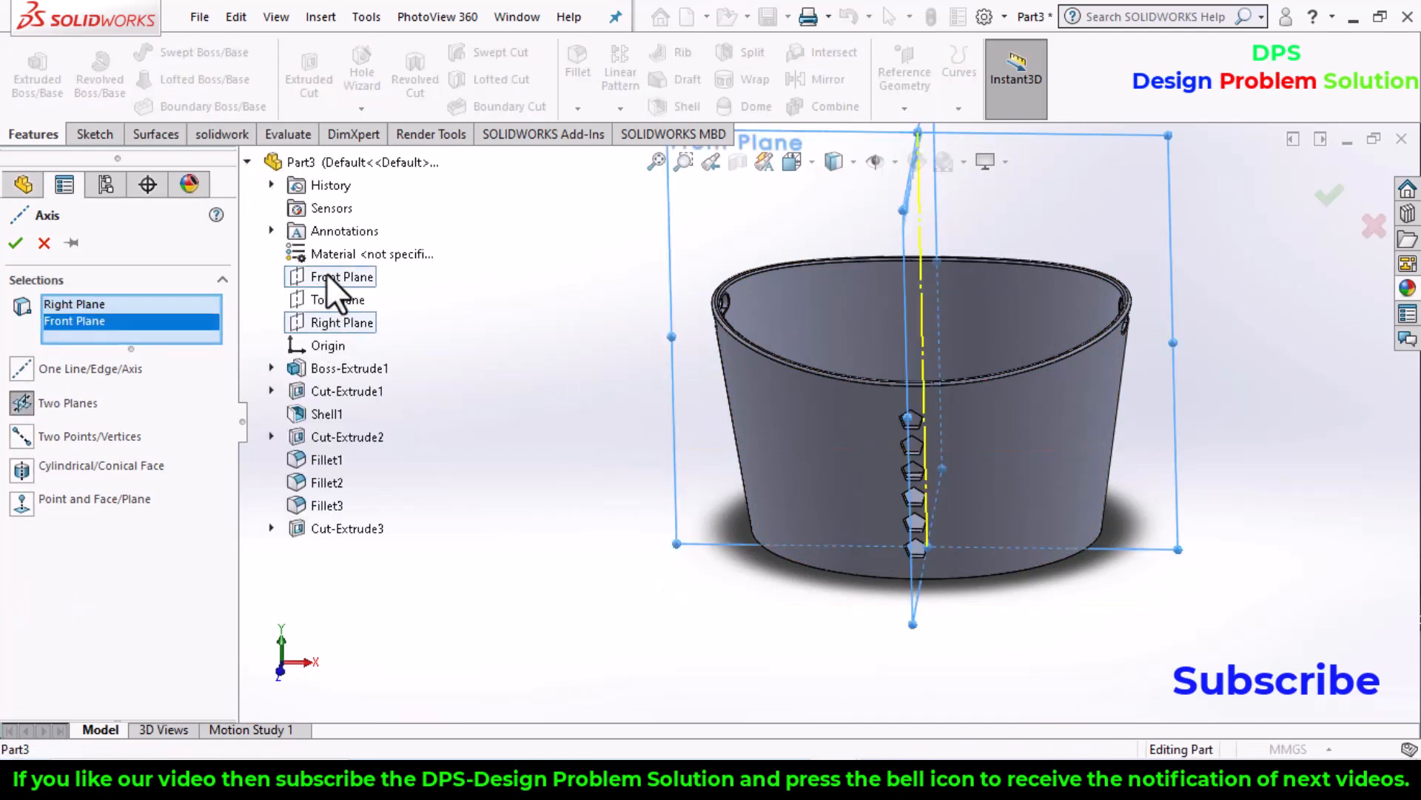
{"action": "left_click", "coordinate": [15, 243]}
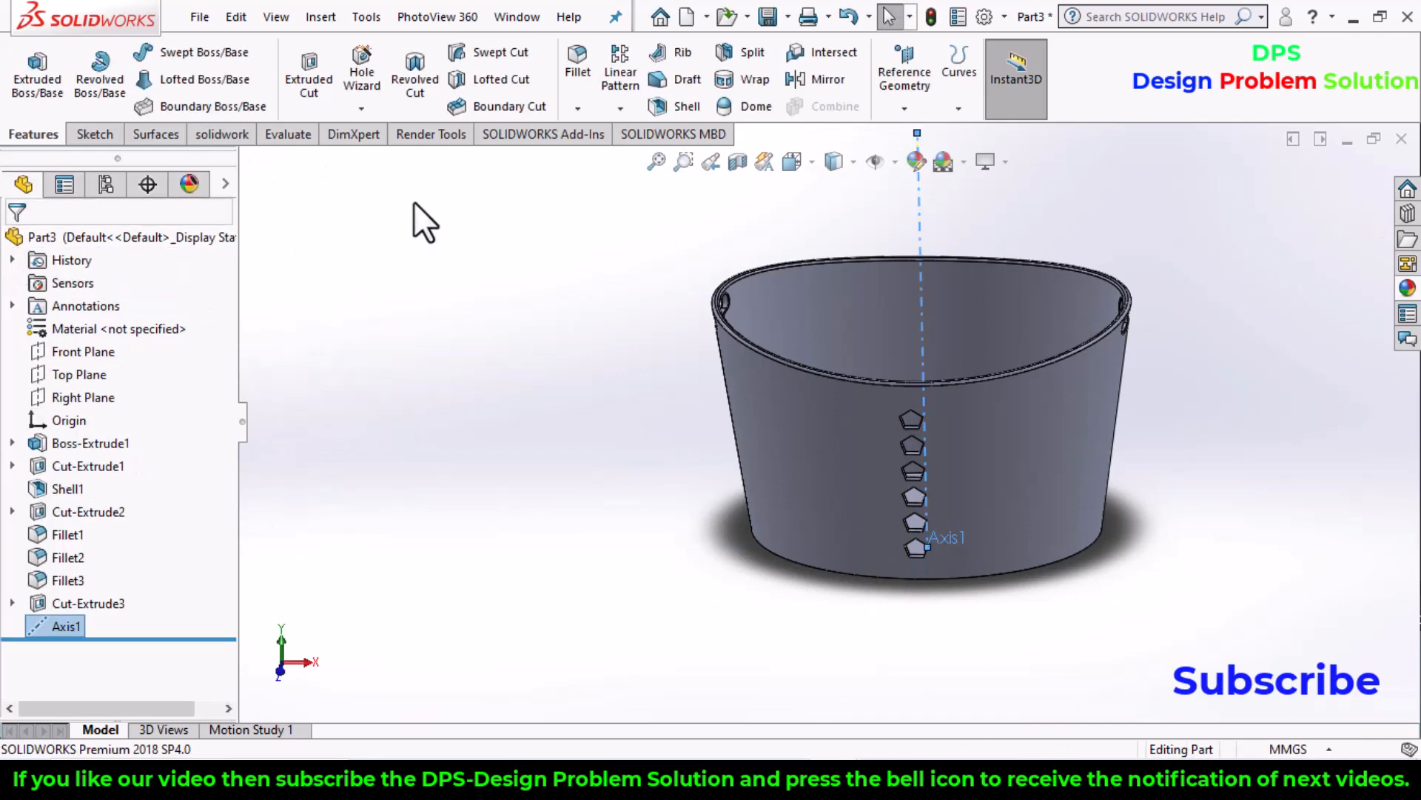
Step: Circular-pattern the pentagon cut Cut-Extrude3 around Axis1 with 20 equally spaced instances over 360 degrees
{"action": "left_click", "coordinate": [616, 107]}
{"action": "left_click", "coordinate": [647, 160]}
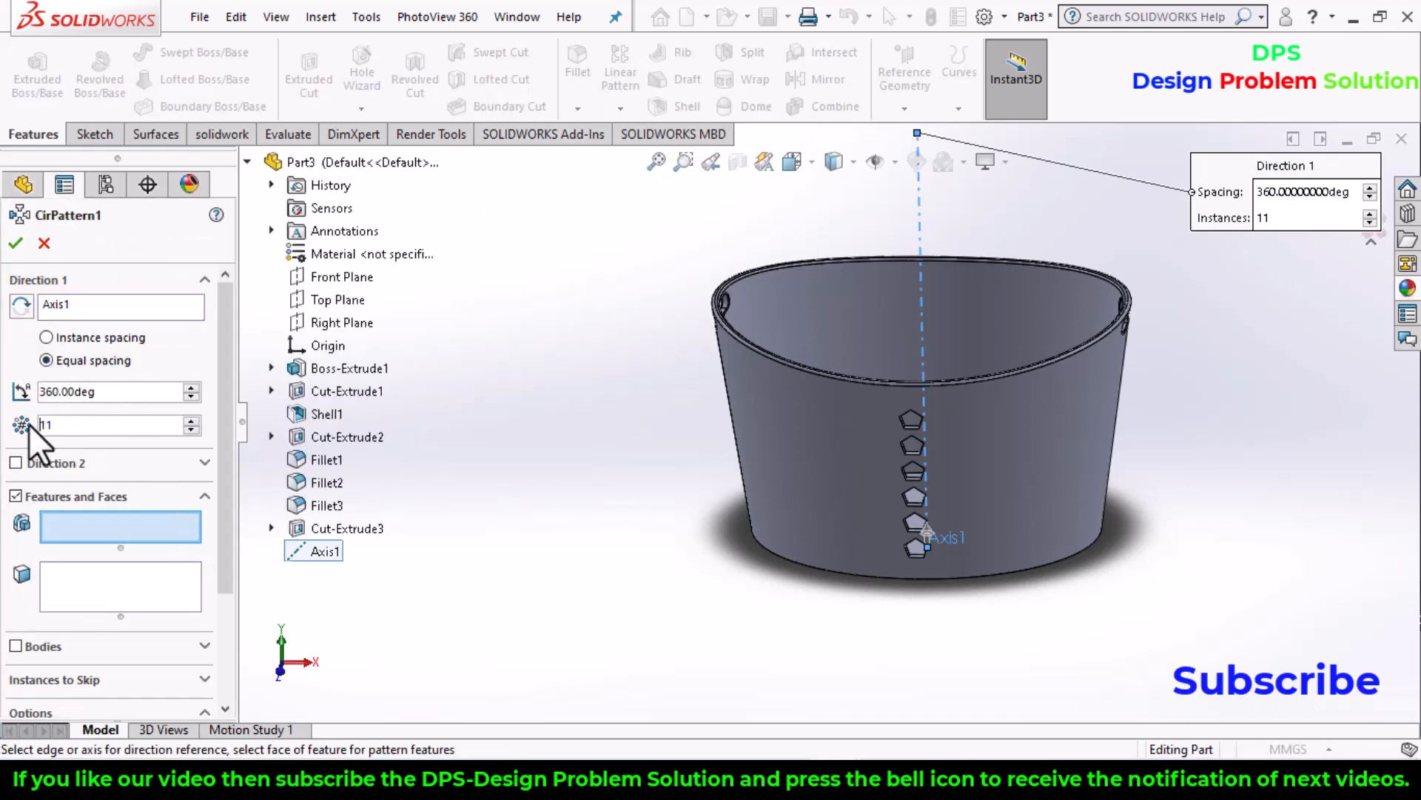
{"action": "left_click", "coordinate": [60, 425]}
{"action": "left_click", "coordinate": [57, 424]}
{"action": "left_click", "coordinate": [77, 310]}
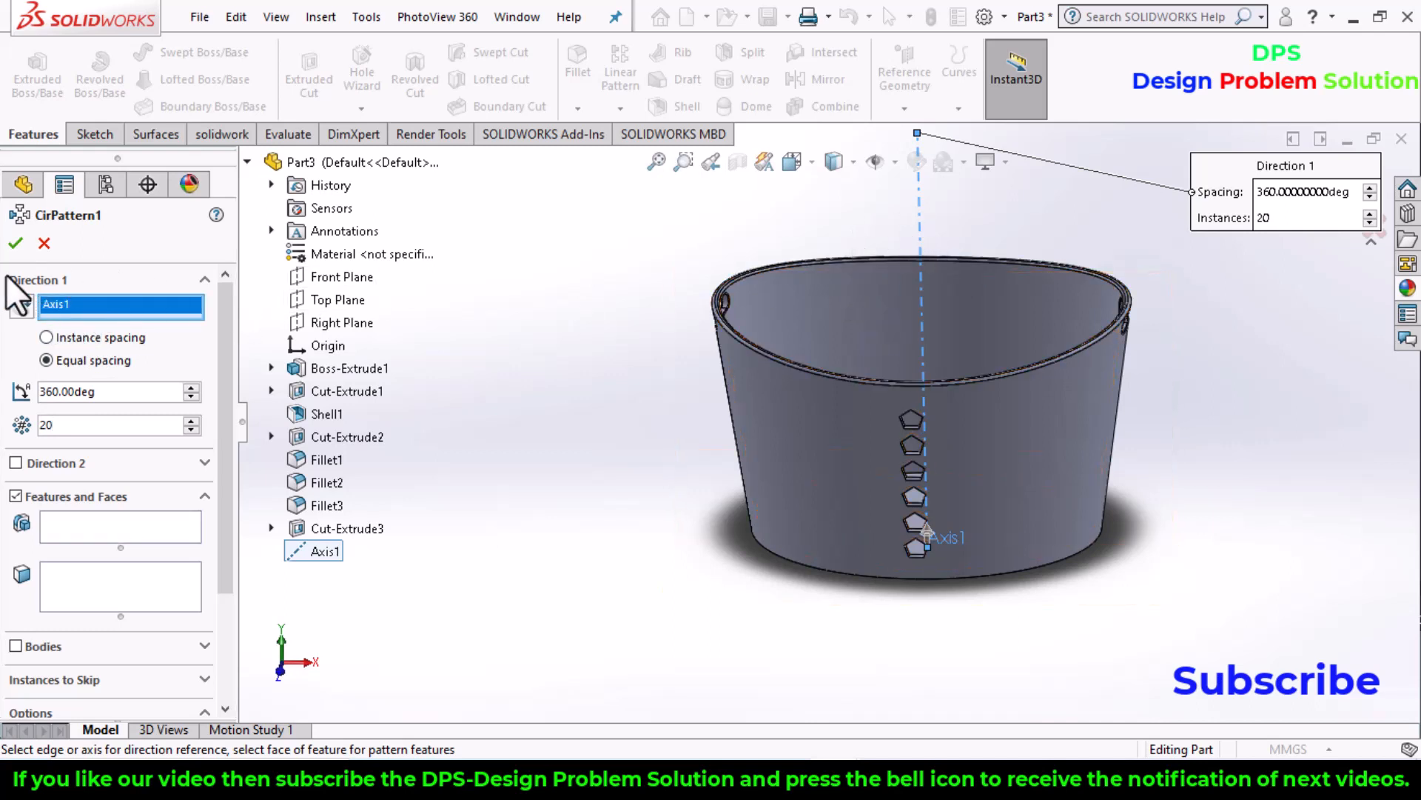
{"action": "left_click", "coordinate": [87, 518]}
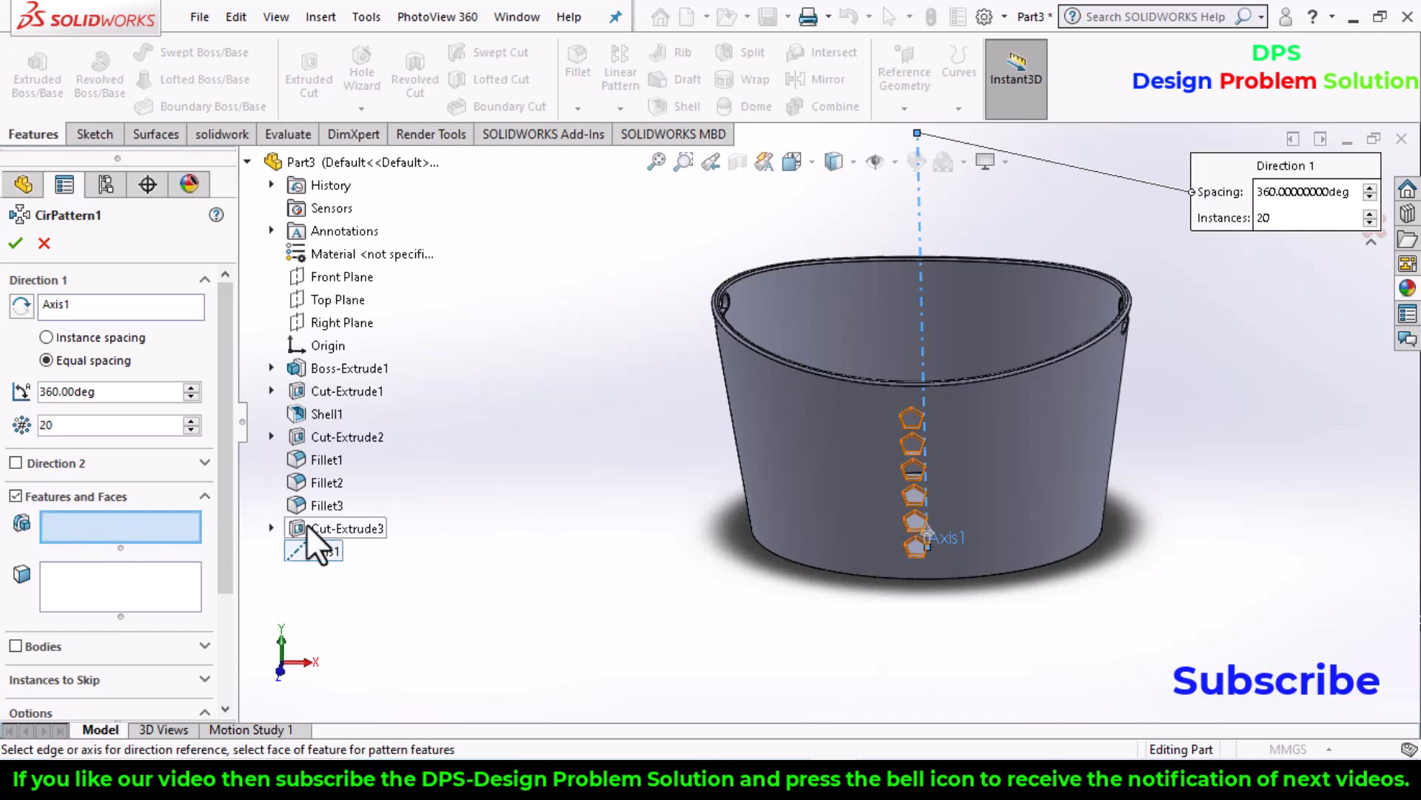
{"action": "left_click", "coordinate": [335, 527]}
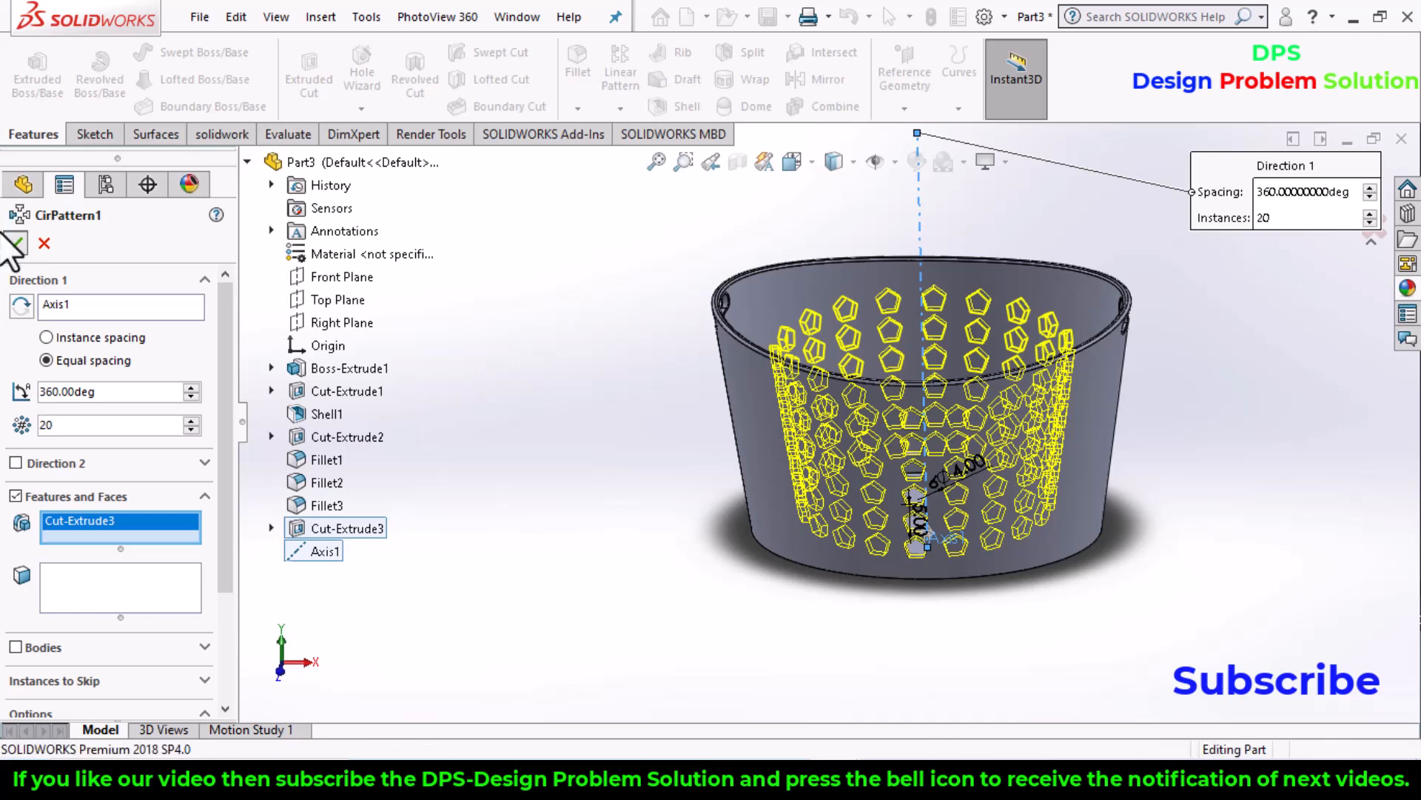
Step: Hide the reference axis running vertically through the tub
{"action": "middle_click_drag", "start_coordinate": [776, 623], "coordinate": [804, 574]}
{"action": "scroll", "coordinate": [954, 332], "scroll_direction": "down", "scroll_amount": 1}
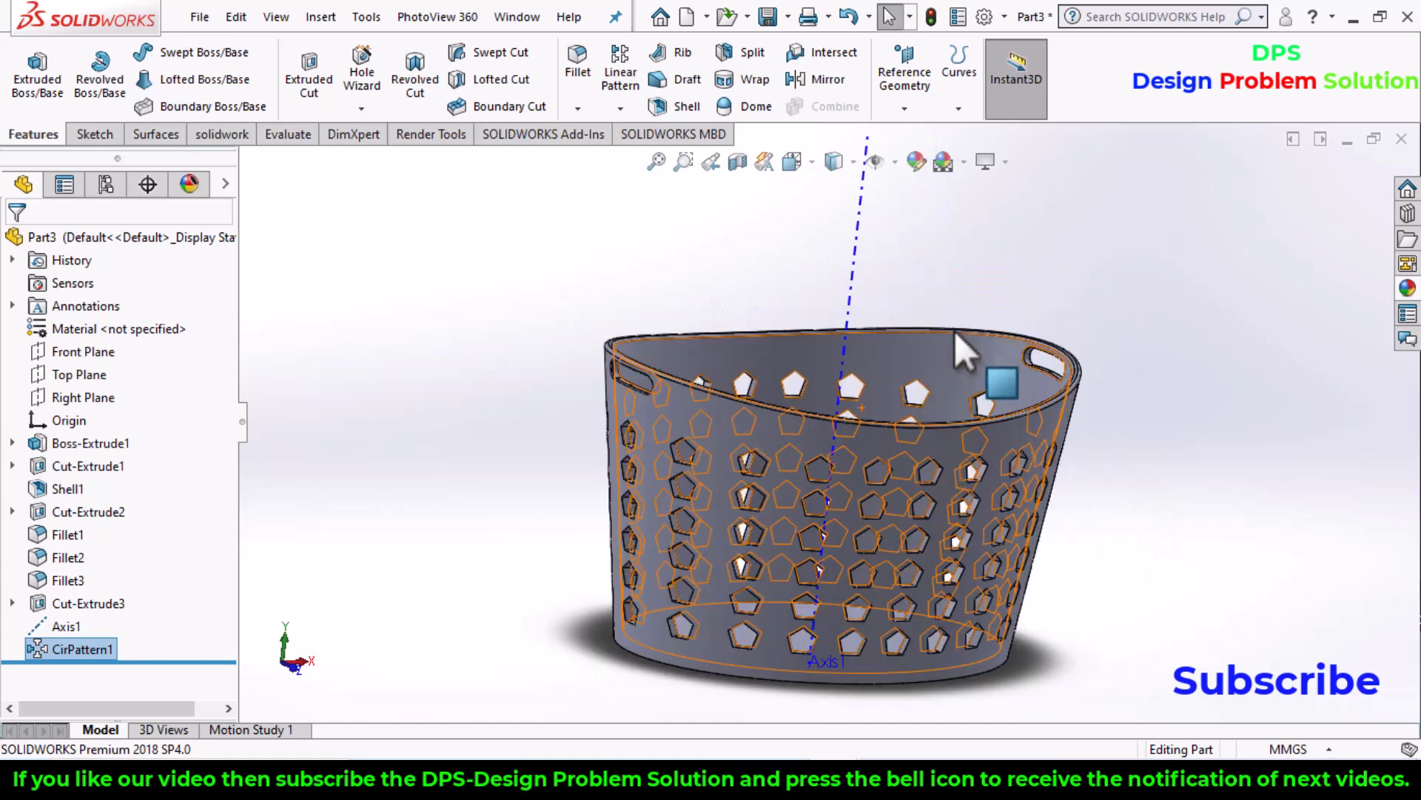
{"action": "left_click", "coordinate": [833, 278]}
{"action": "right_click", "coordinate": [868, 237]}
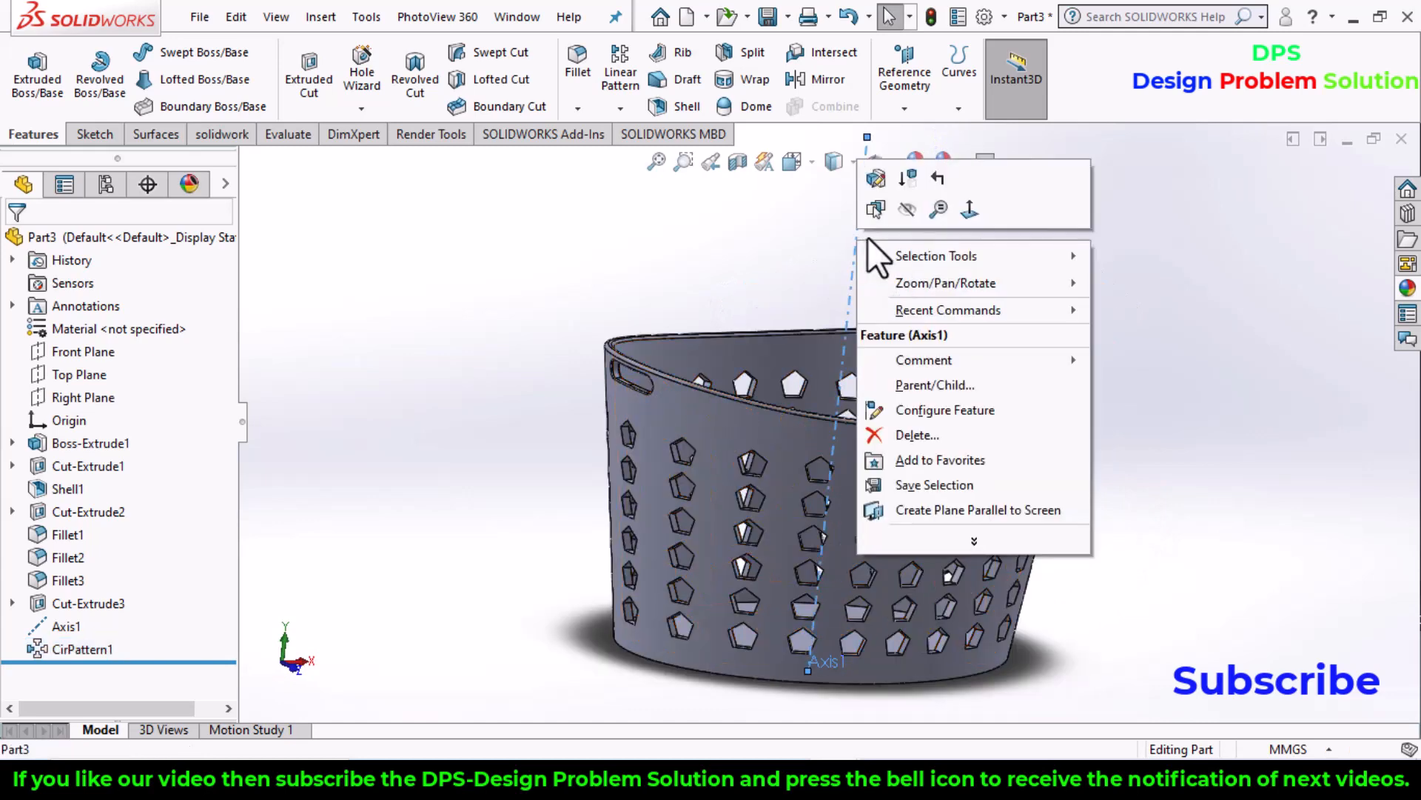
{"action": "left_click", "coordinate": [899, 215]}
Step: Apply a cyan color from the standard palette to the whole part
{"action": "middle_click_drag", "start_coordinate": [1114, 366], "coordinate": [1107, 506]}
{"action": "scroll", "coordinate": [1074, 546], "scroll_direction": "down", "scroll_amount": 1}
{"action": "scroll", "coordinate": [1071, 549], "scroll_direction": "up", "scroll_amount": 3}
{"action": "middle_click_drag", "start_coordinate": [1011, 541], "coordinate": [992, 480]}
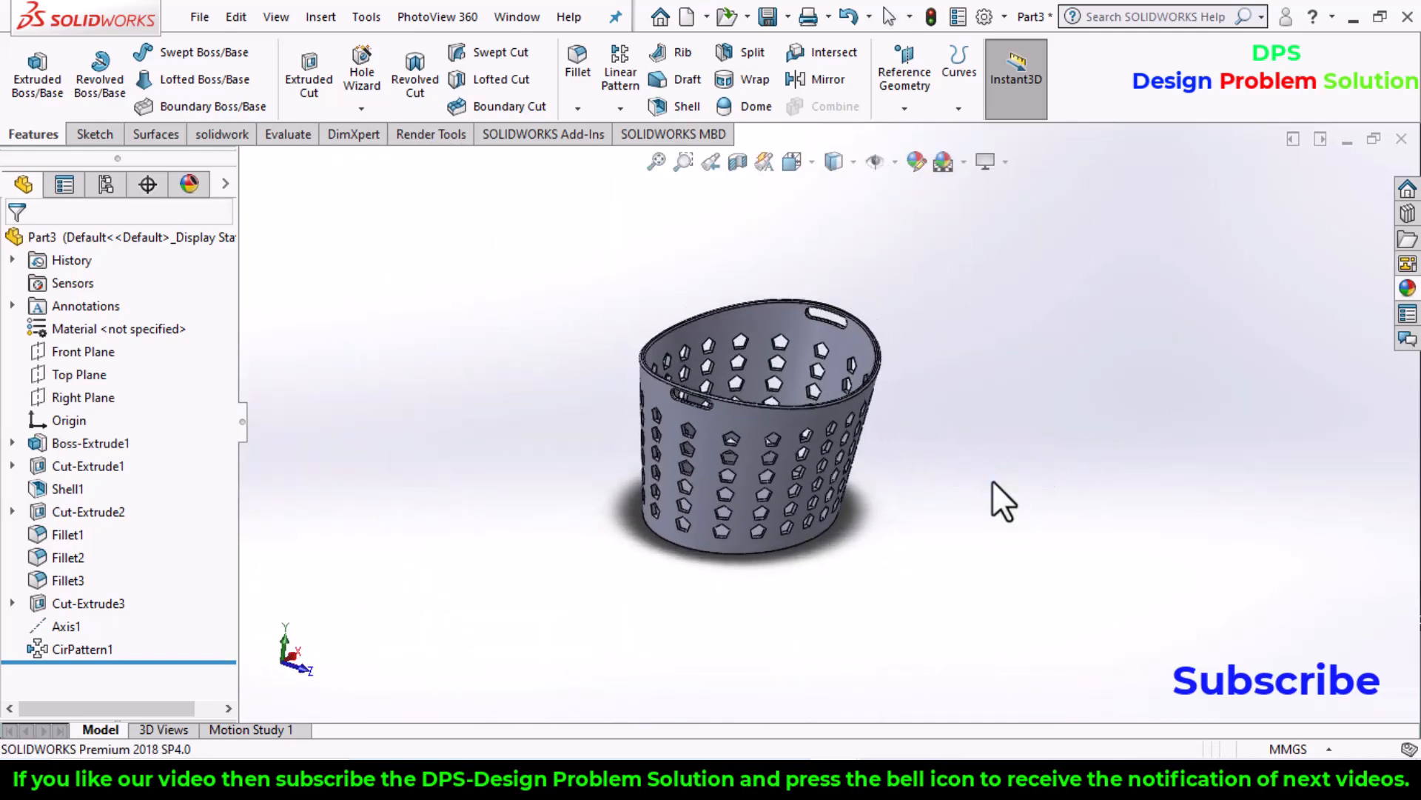
{"action": "left_click", "coordinate": [917, 154]}
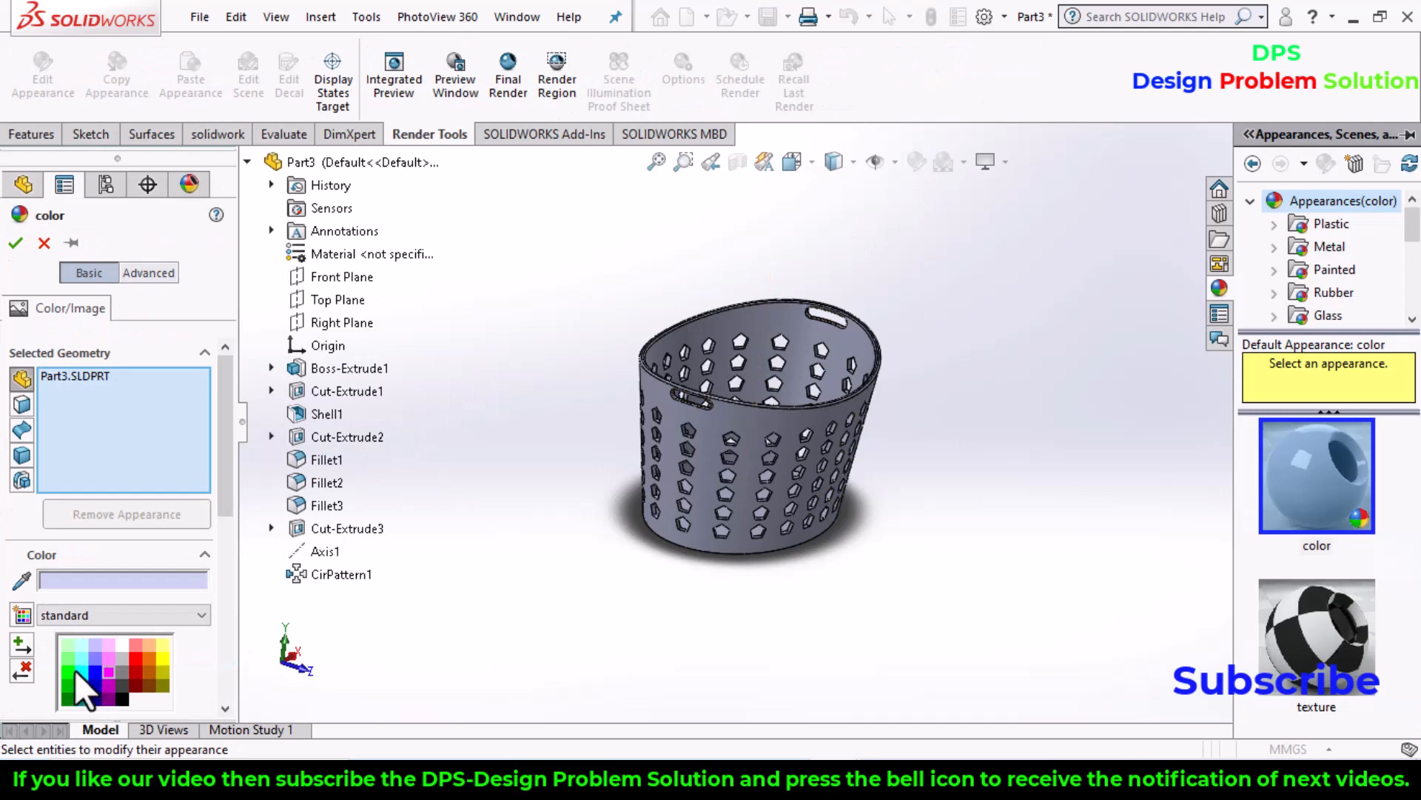
{"action": "left_click", "coordinate": [82, 672]}
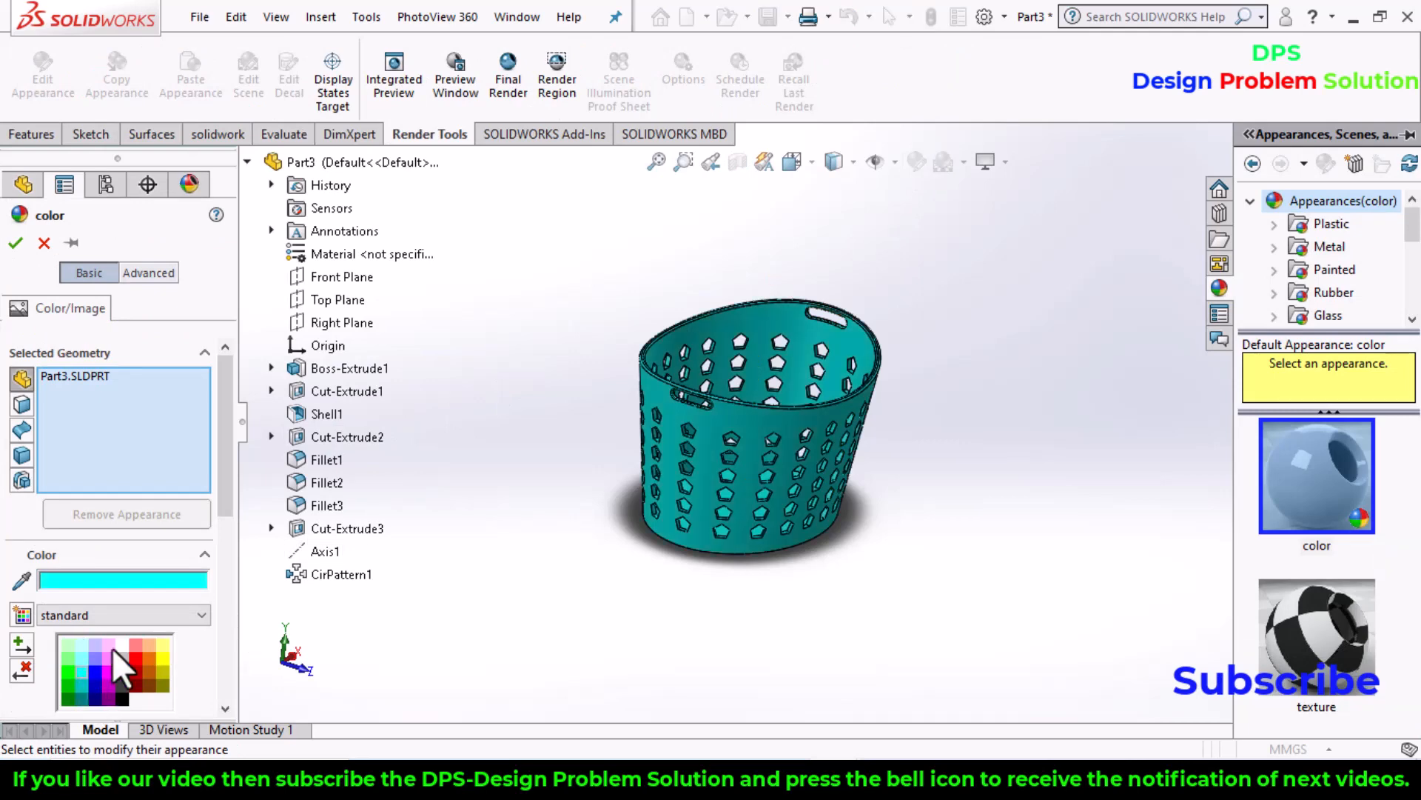
{"action": "scroll", "coordinate": [859, 399], "scroll_direction": "down", "scroll_amount": 5}
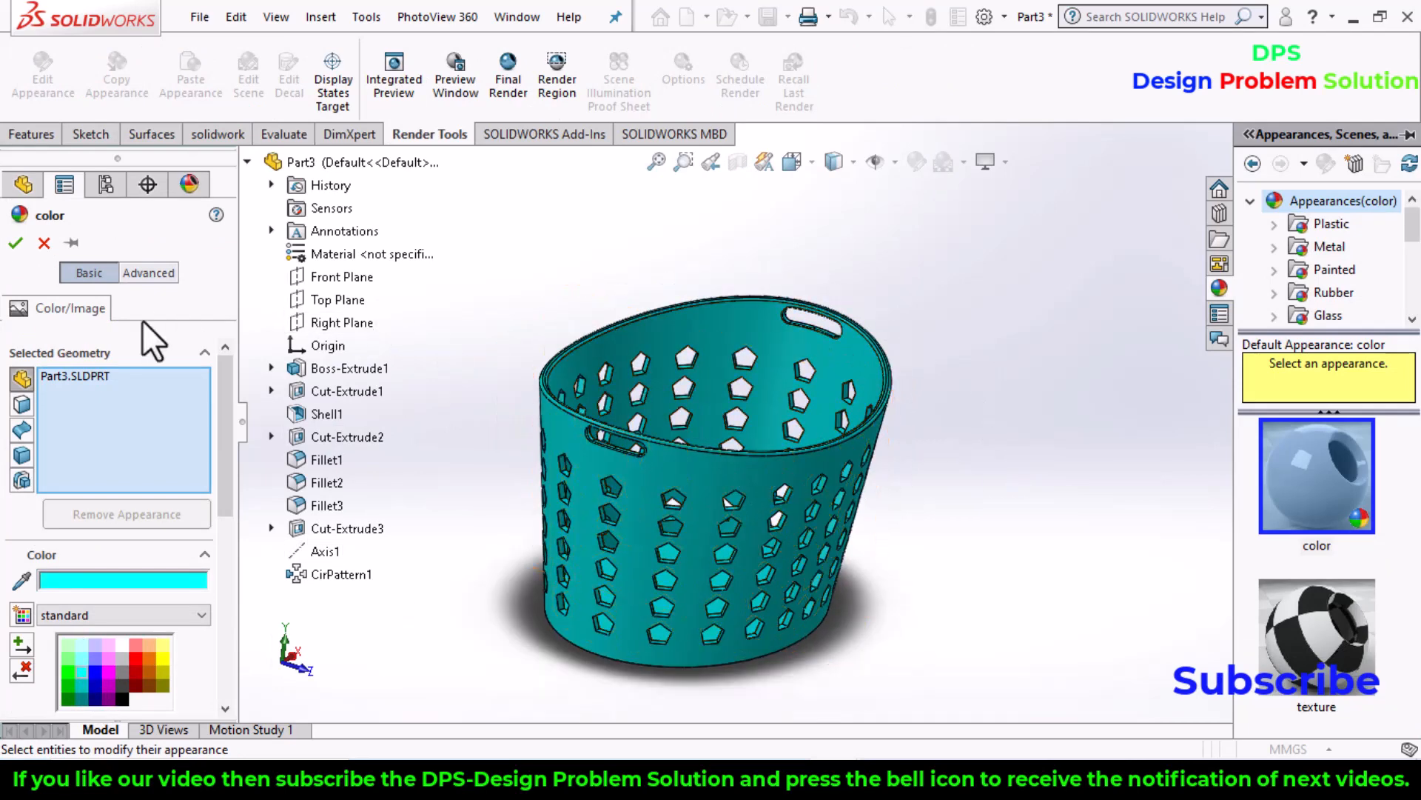
{"action": "left_click", "coordinate": [15, 244]}
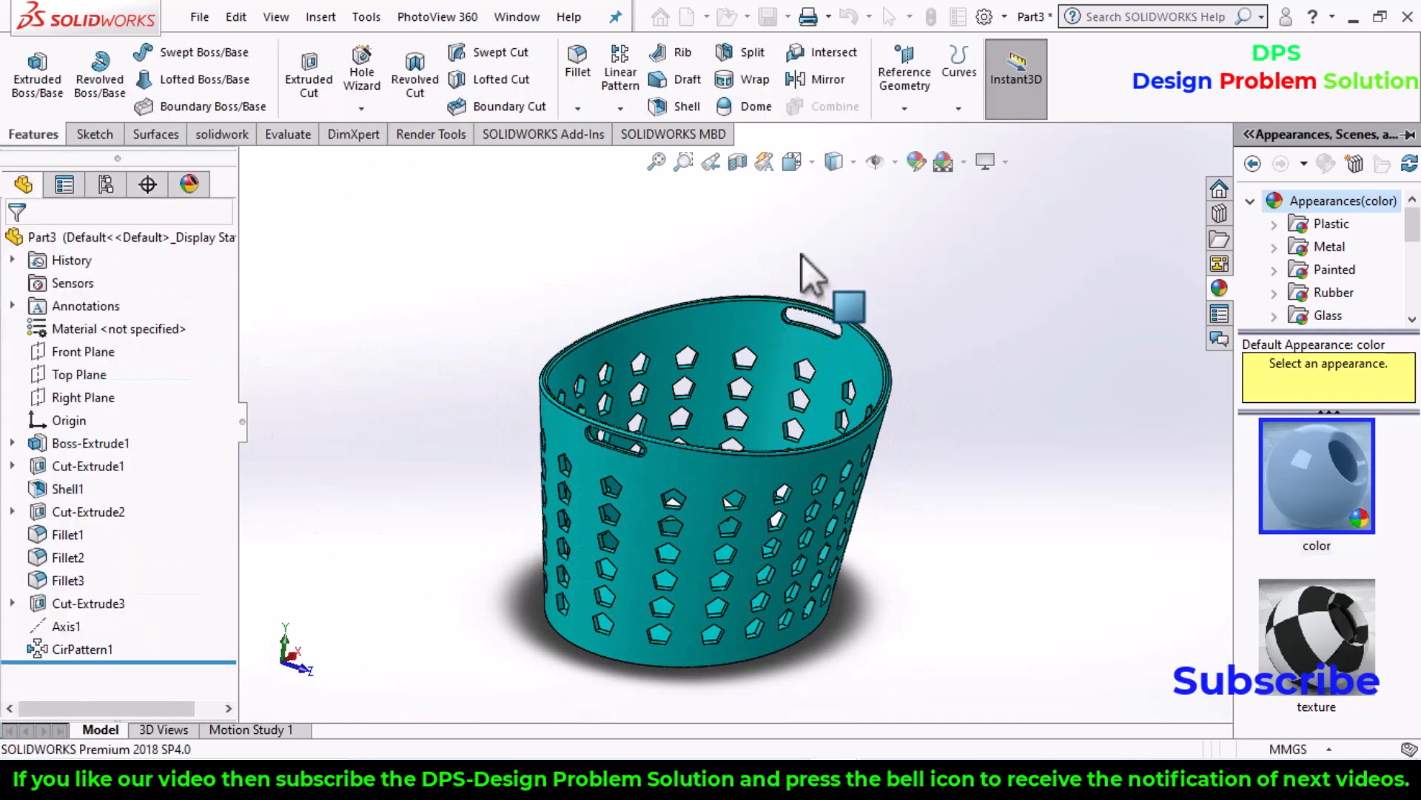
Step: Switch the model's display style to Shaded without edges
{"action": "left_click", "coordinate": [855, 158]}
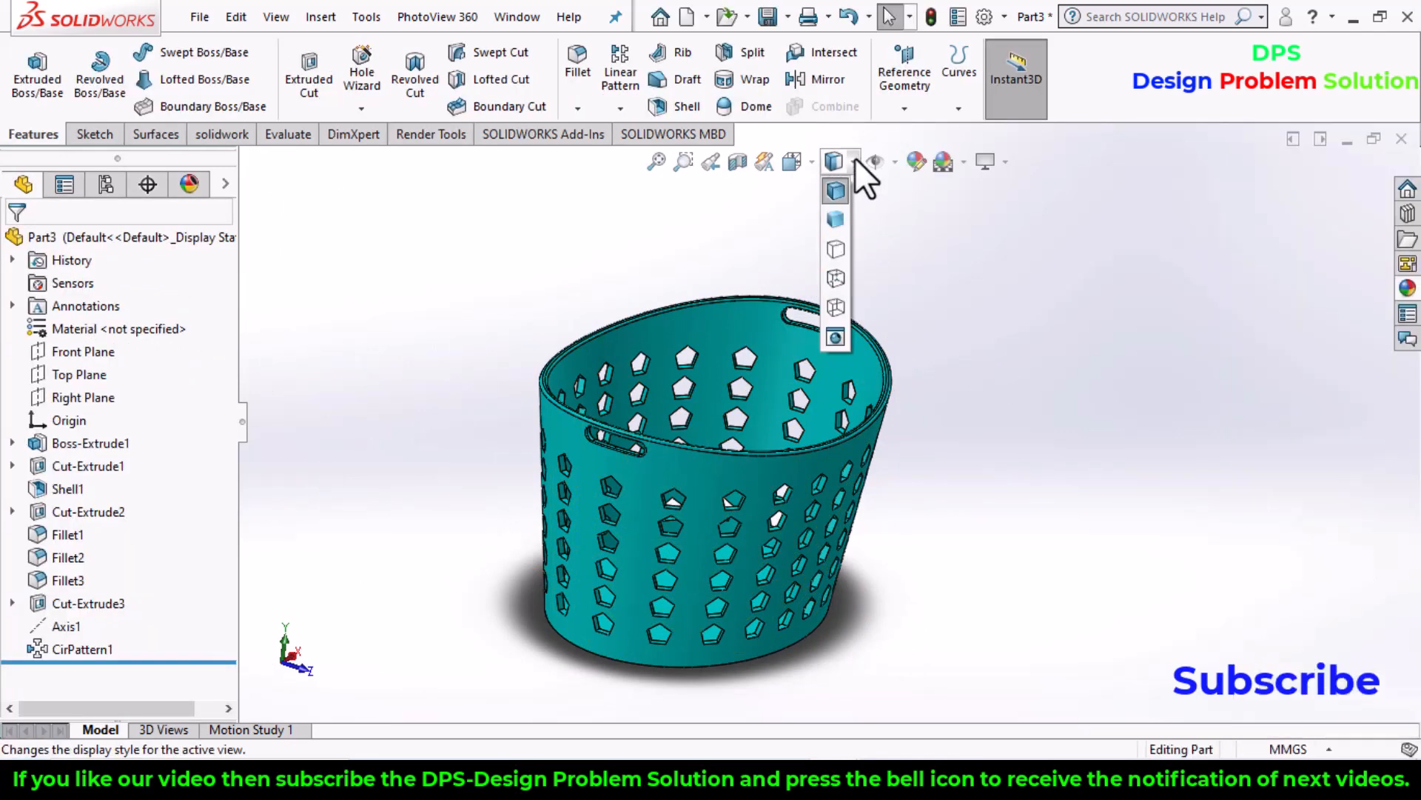
{"action": "left_click", "coordinate": [837, 224]}
{"action": "middle_click_drag", "start_coordinate": [898, 559], "coordinate": [1005, 323]}
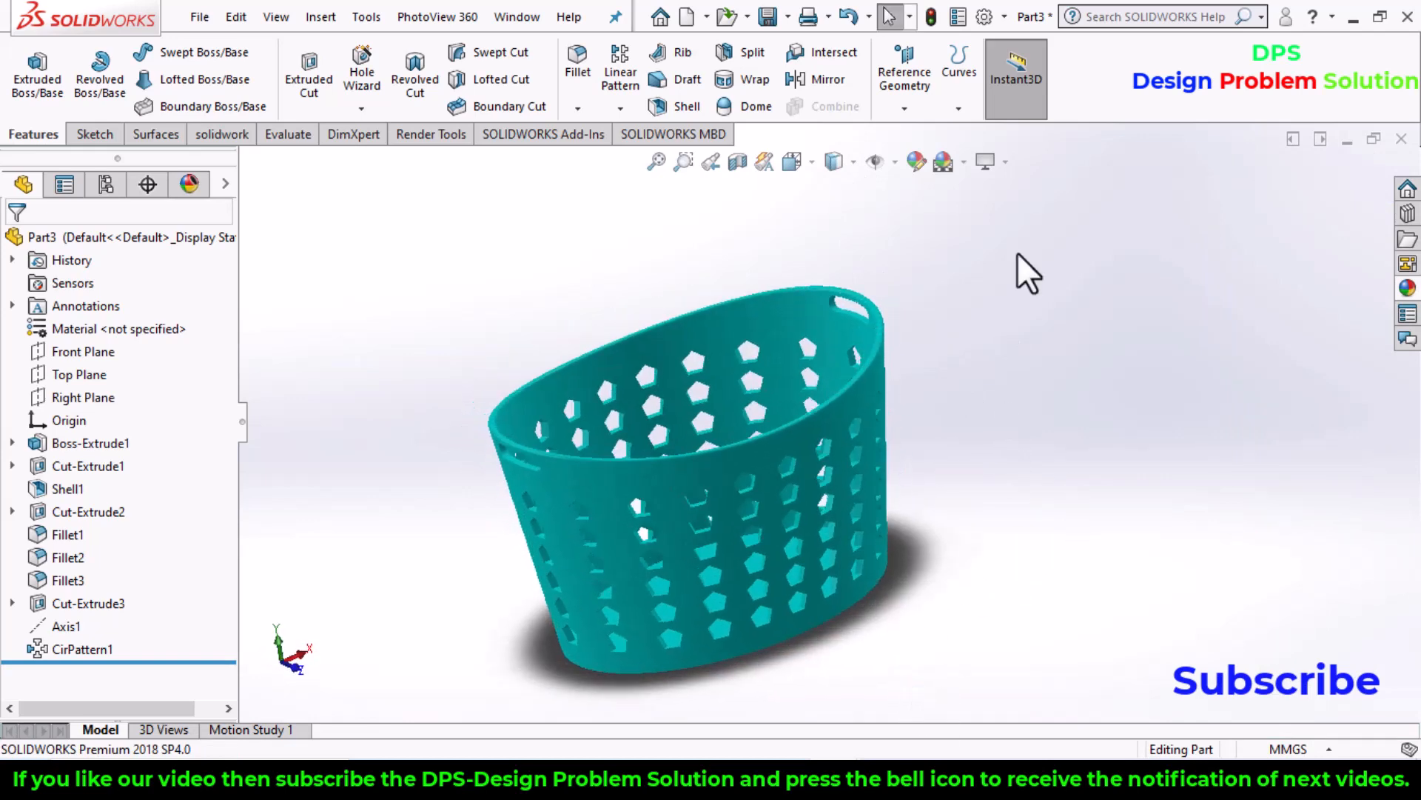
Step: Change the whole part's appearance color to yellow from the standard palette
{"action": "left_click", "coordinate": [917, 162]}
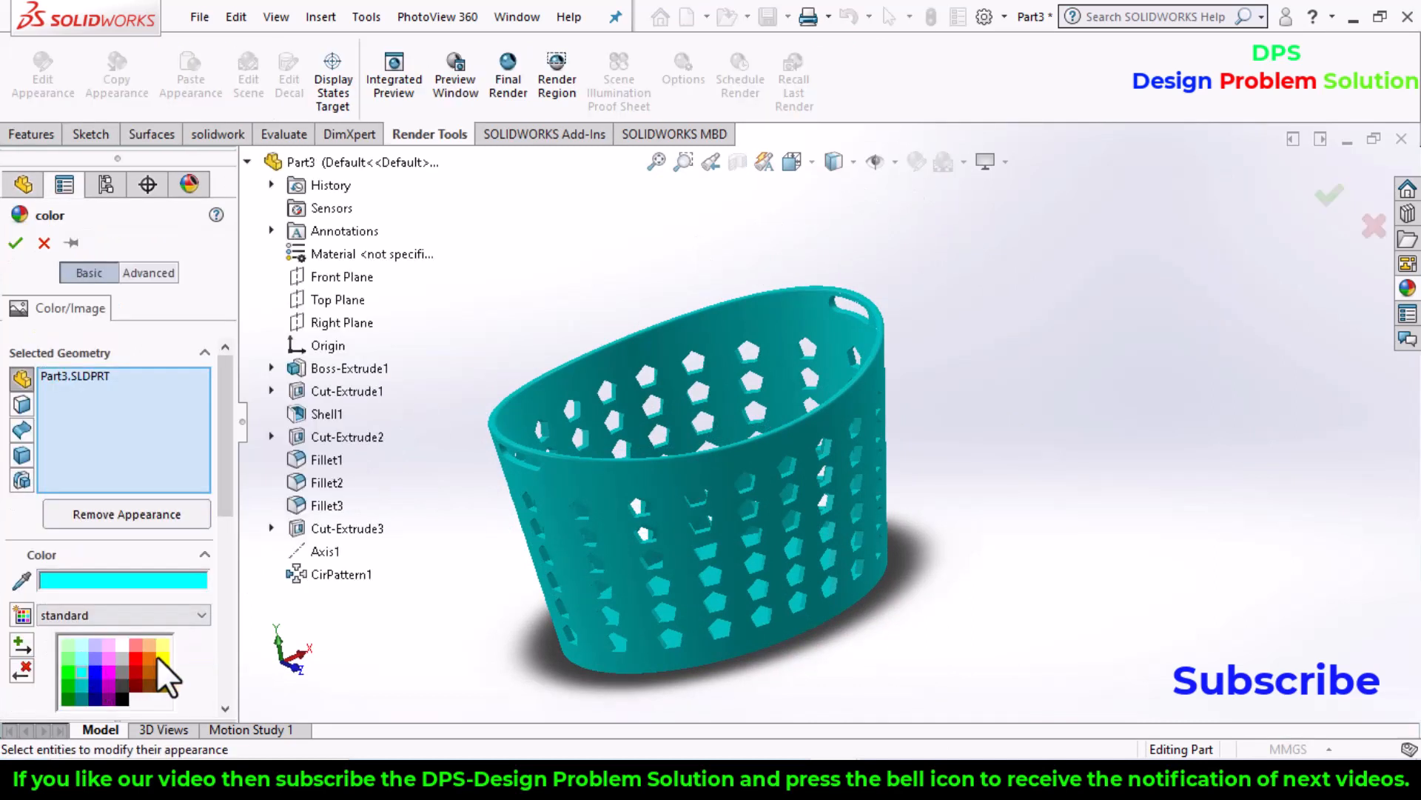
{"action": "left_click", "coordinate": [158, 657]}
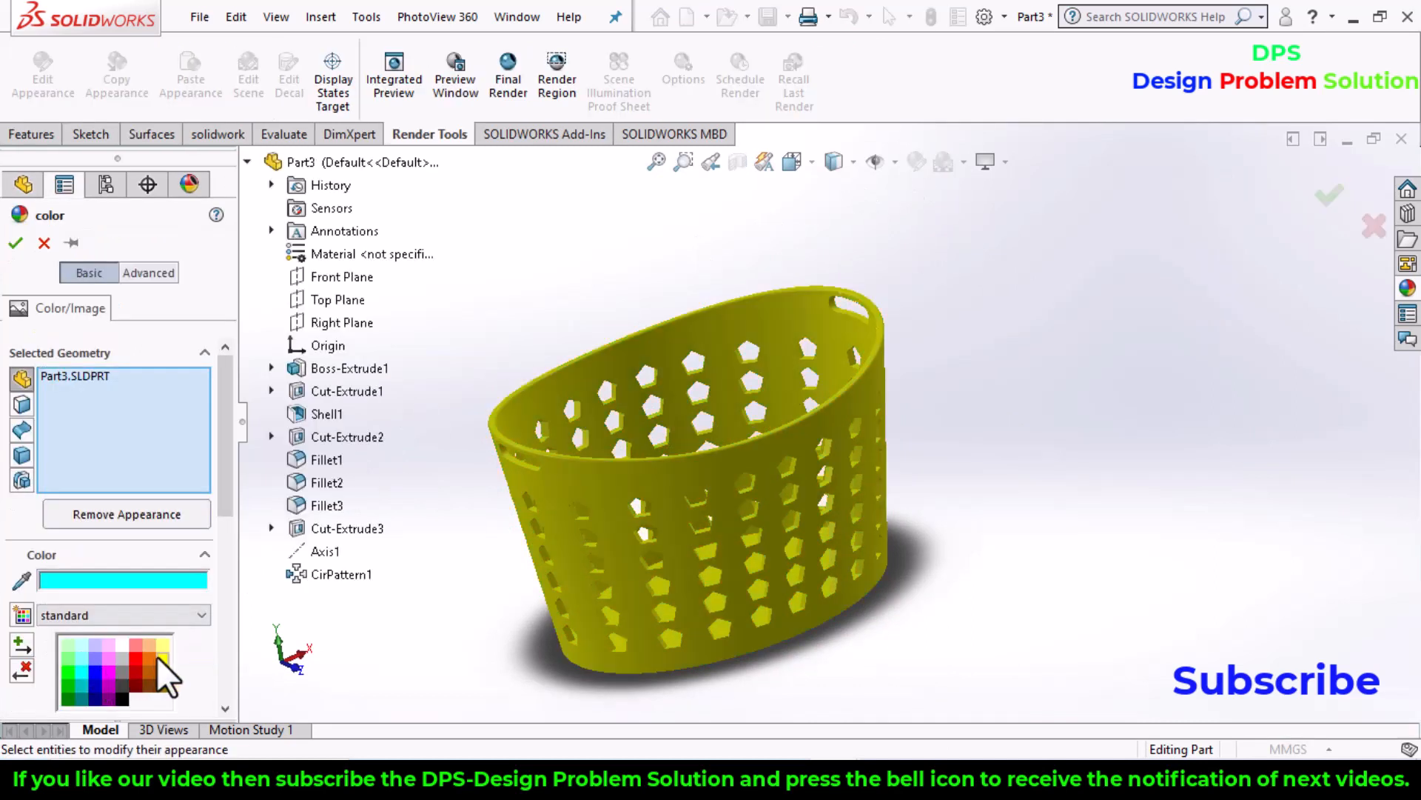
{"action": "left_click", "coordinate": [9, 243]}
{"action": "middle_click_drag", "start_coordinate": [451, 533], "coordinate": [548, 665]}
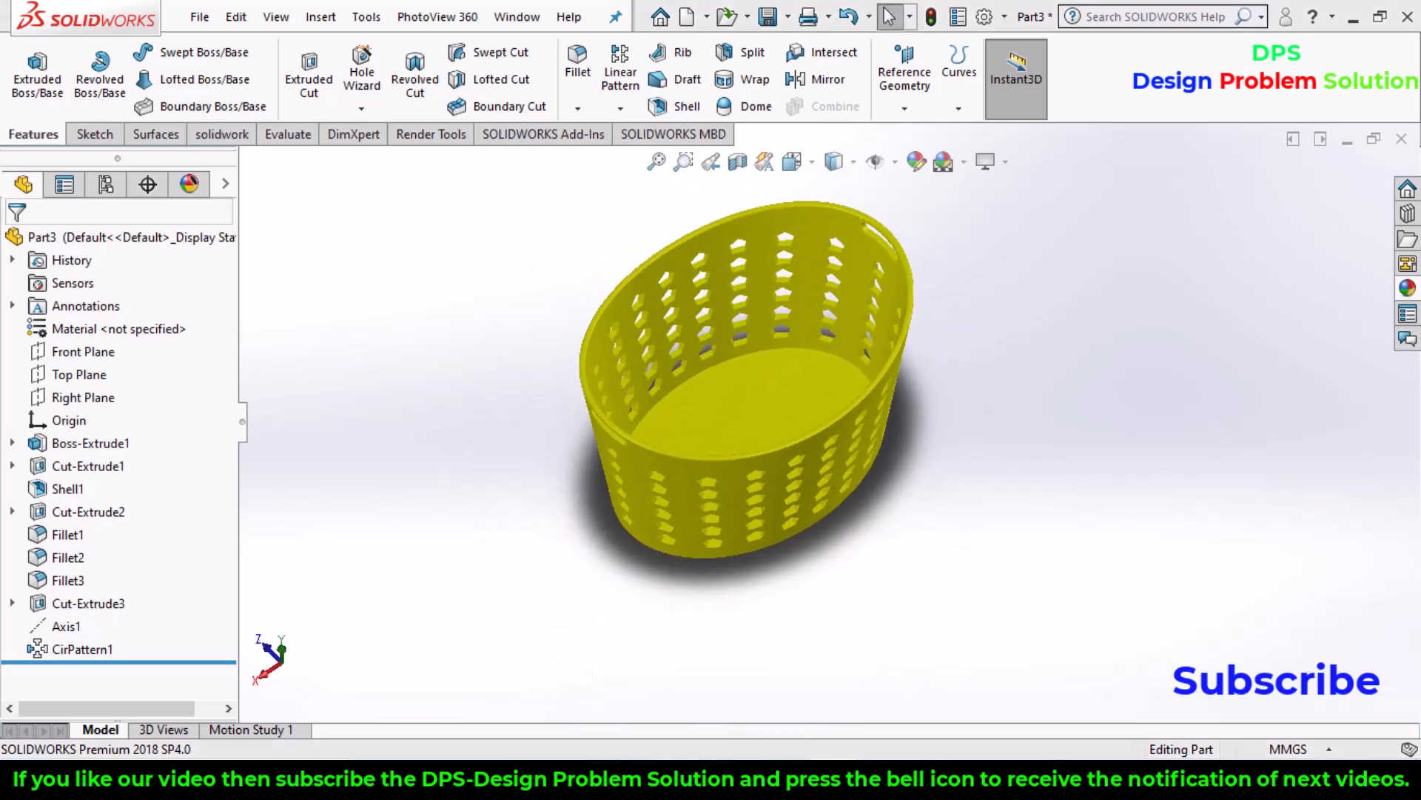